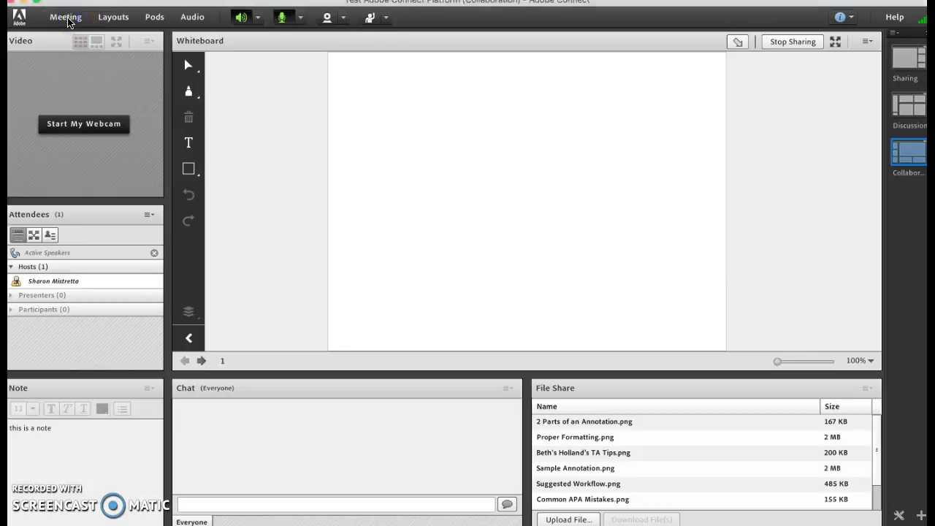
# Review the meeting management options and the role and mute choices for the host in the Attendees pod
pyautogui.click(68, 22)
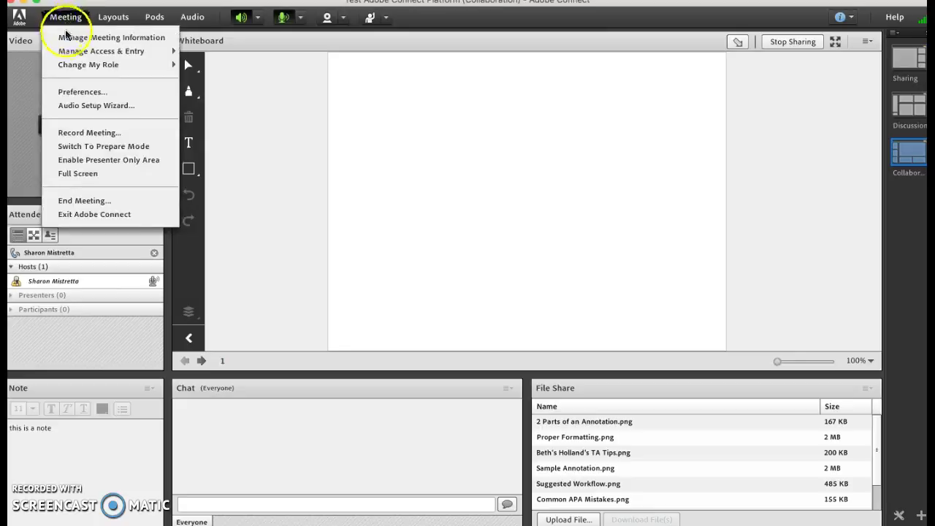
pyautogui.moveTo(67, 51)
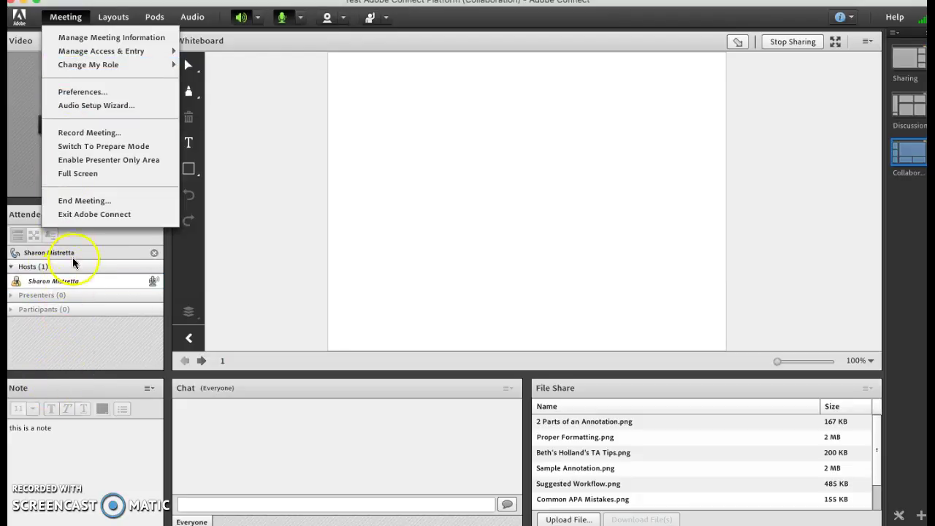
pyautogui.click(106, 282)
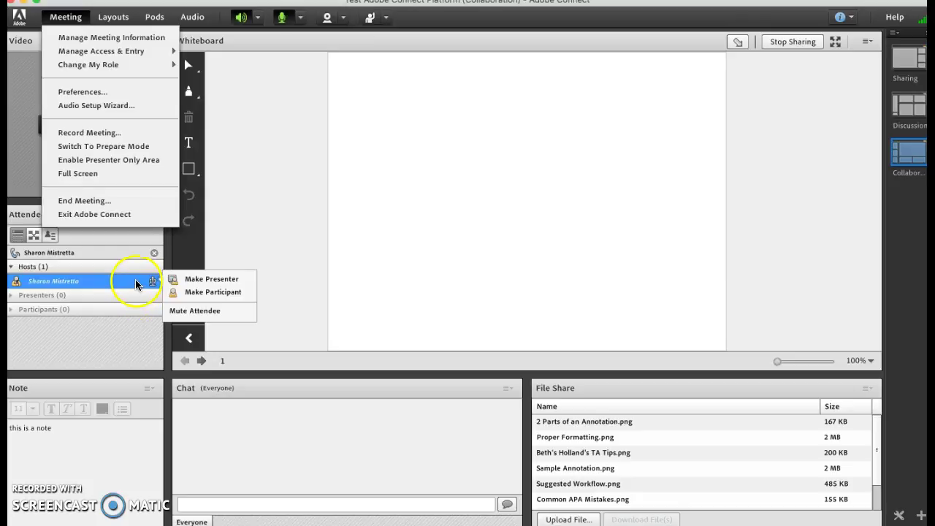
pyautogui.click(172, 310)
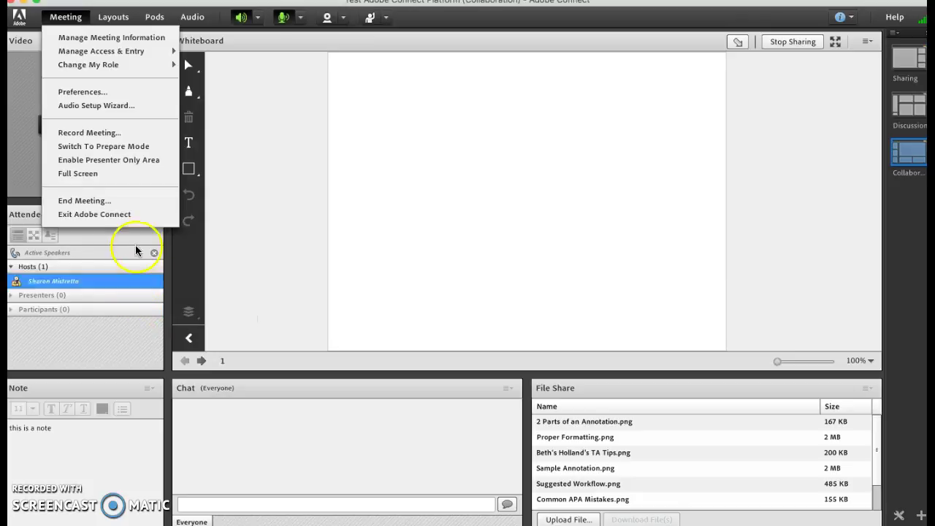
# Set the host cursors to show to all attendees in the general meeting preferences
pyautogui.click(81, 93)
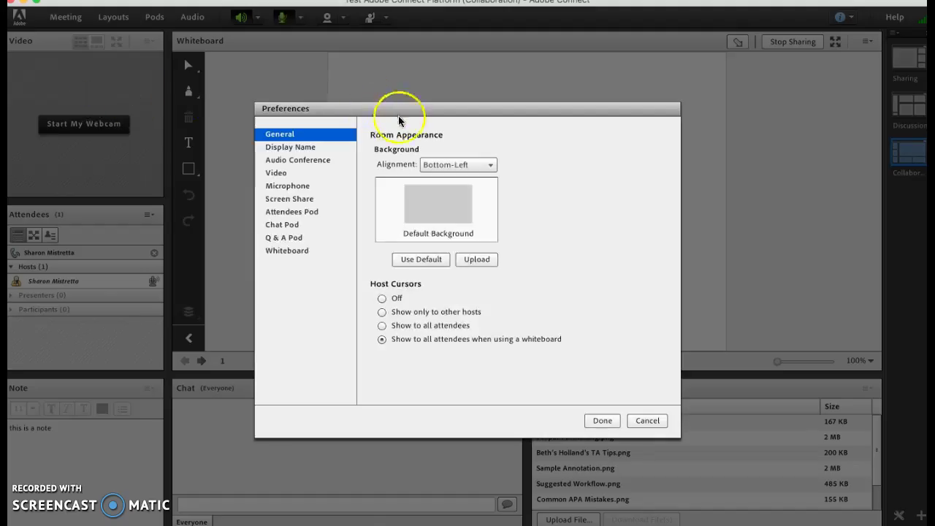
pyautogui.moveTo(393, 108); pyautogui.dragTo(375, 75)
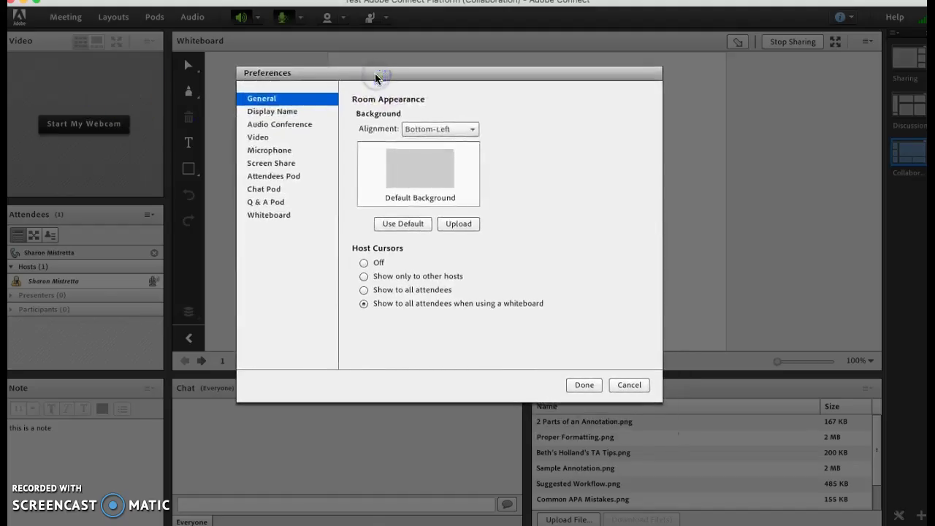
pyautogui.click(364, 290)
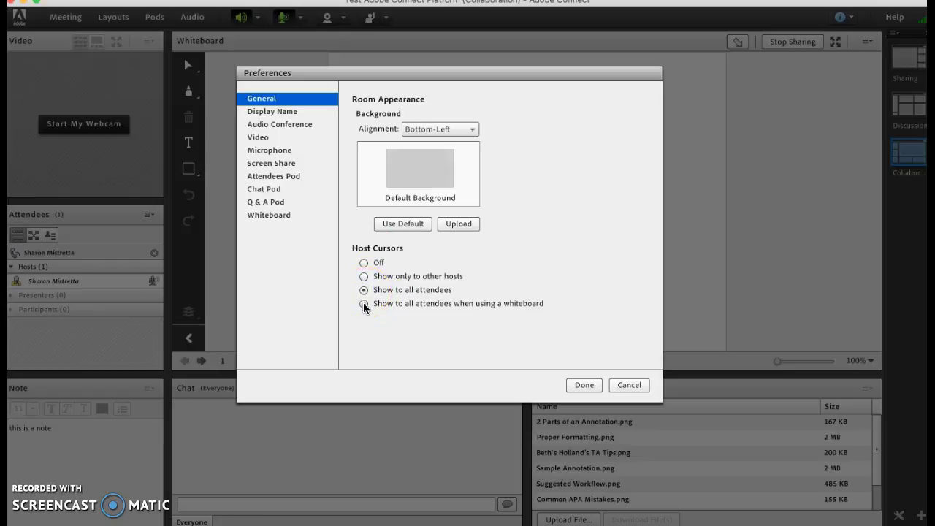
pyautogui.click(365, 293)
# Review the Display Name, Video, Microphone, Screen Share and Attendees Pod preferences
pyautogui.click(272, 114)
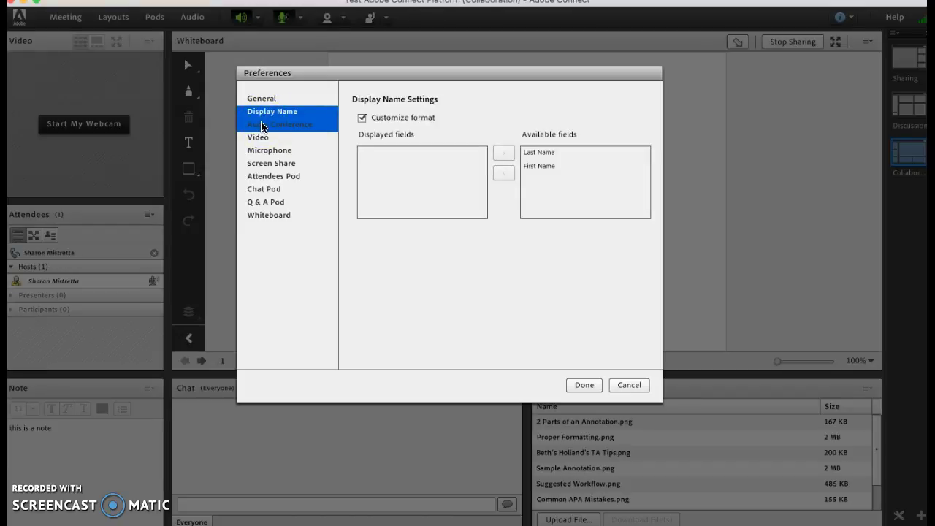
pyautogui.click(258, 139)
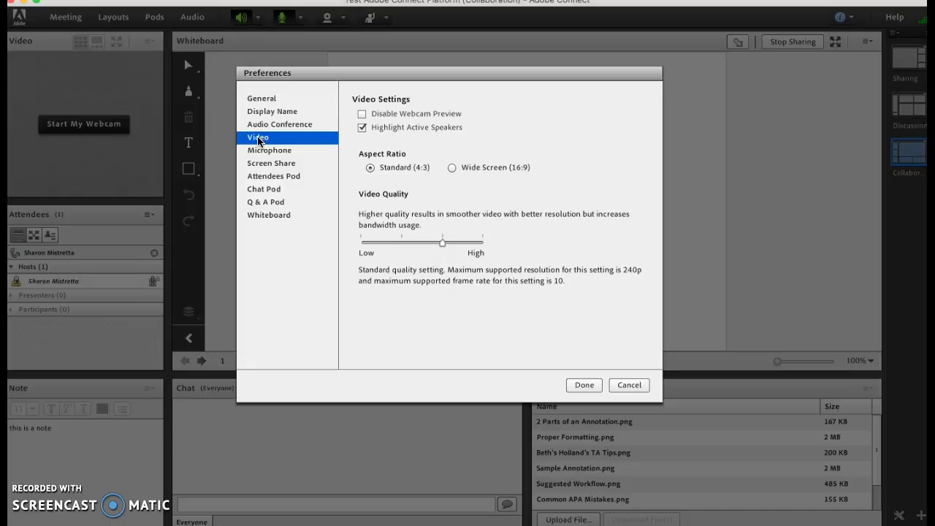
pyautogui.click(258, 153)
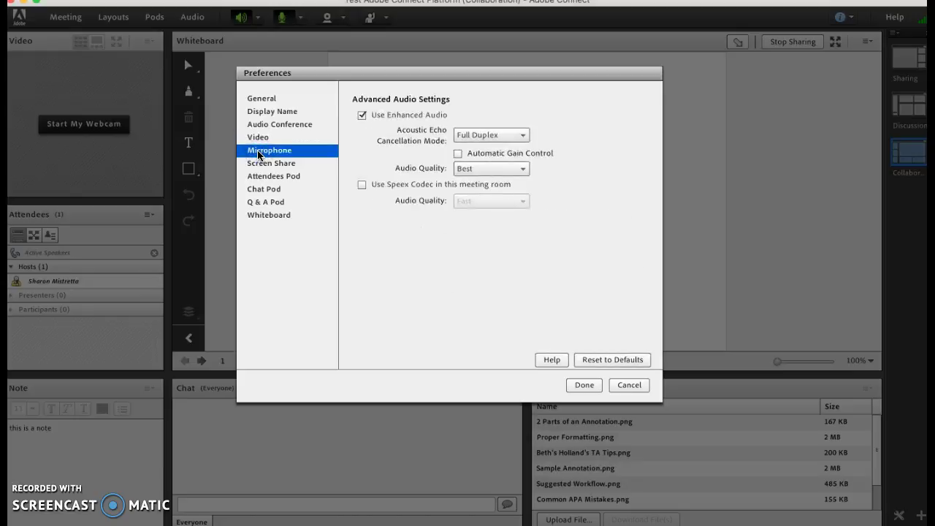
pyautogui.click(259, 166)
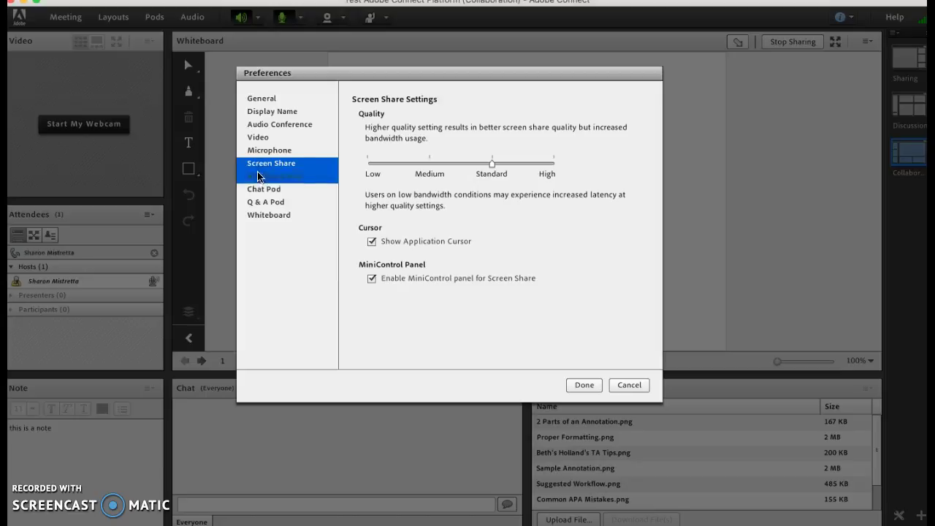
pyautogui.click(259, 178)
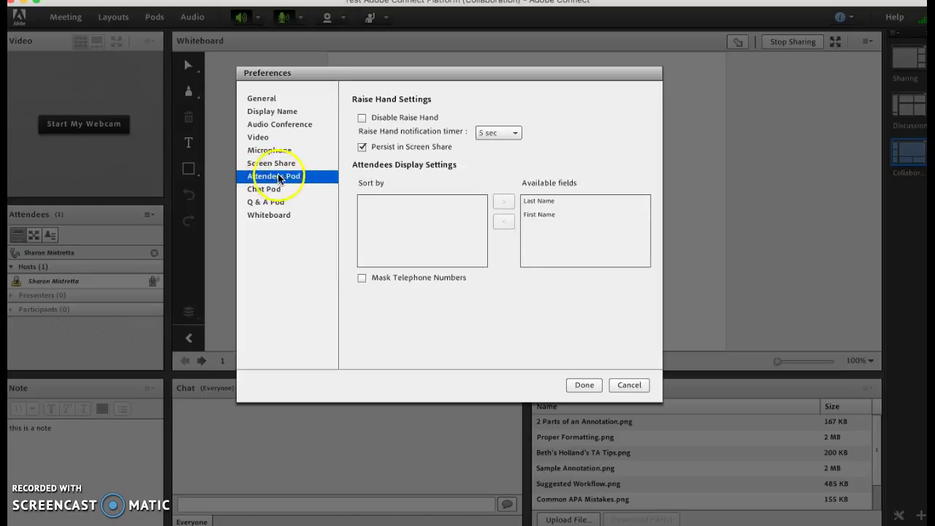
# Check the Chat Pod, Q & A Pod and Whiteboard settings for participants, and save the meeting preferences
pyautogui.click(267, 196)
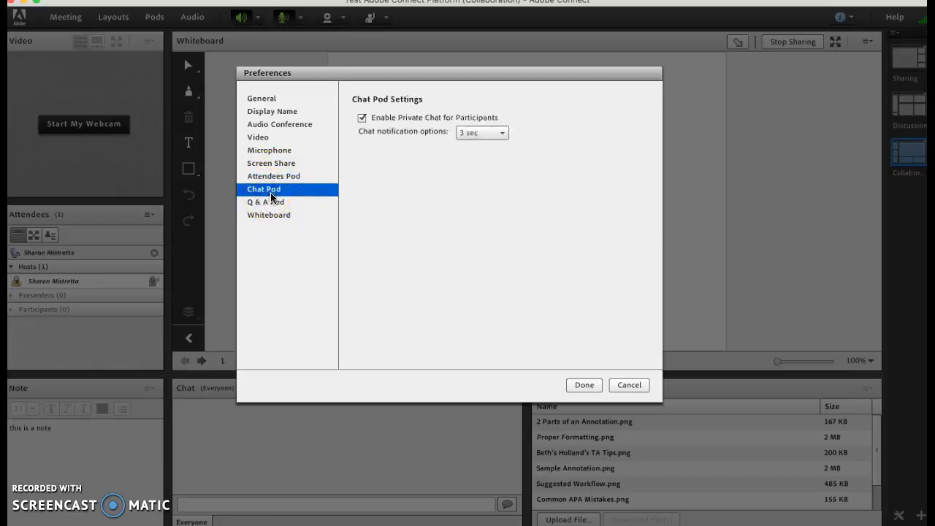
pyautogui.moveTo(274, 207); pyautogui.dragTo(358, 125)
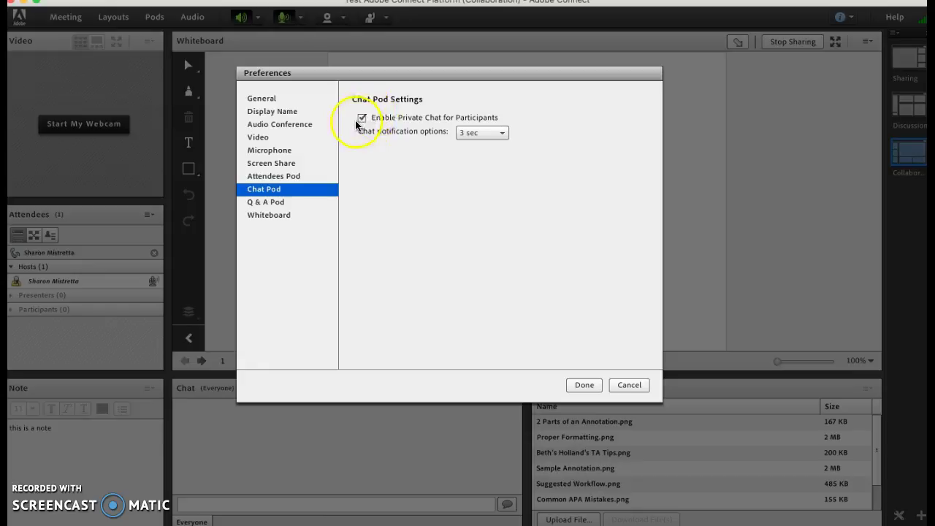
pyautogui.click(362, 121)
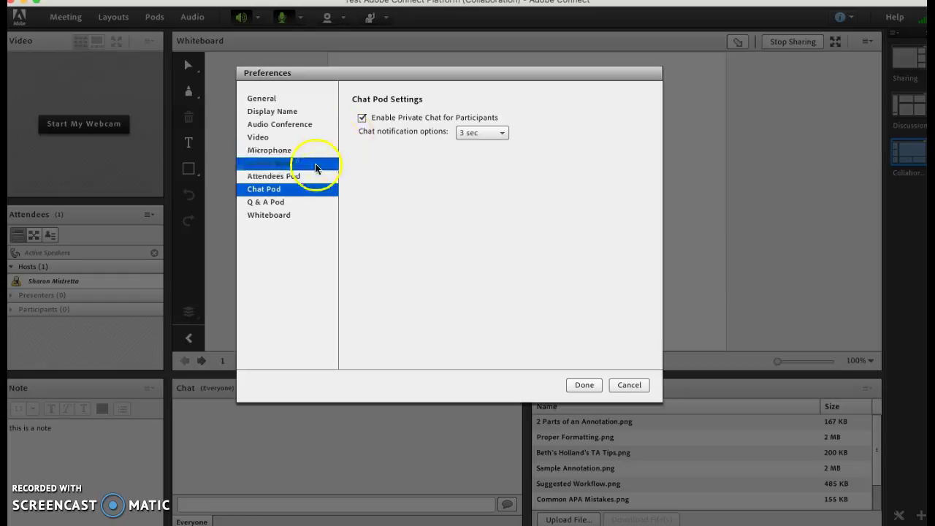
pyautogui.click(276, 205)
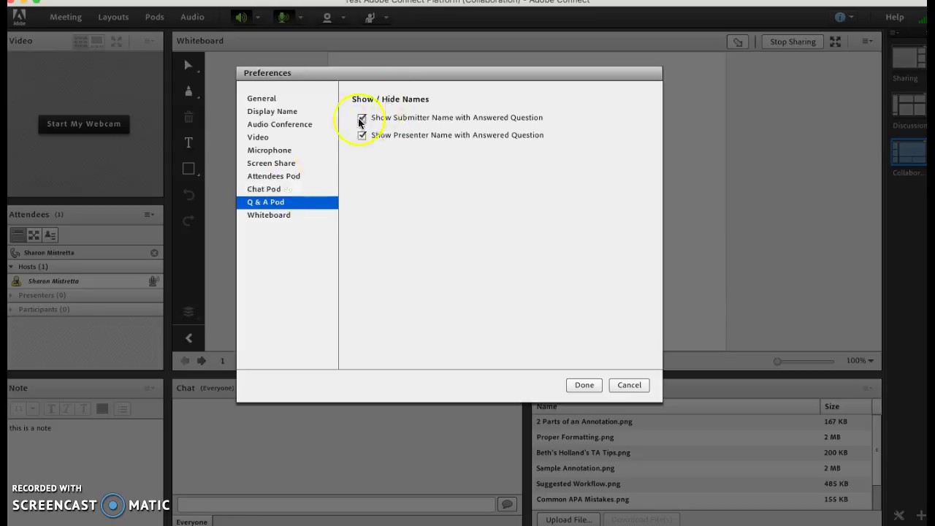
pyautogui.click(289, 215)
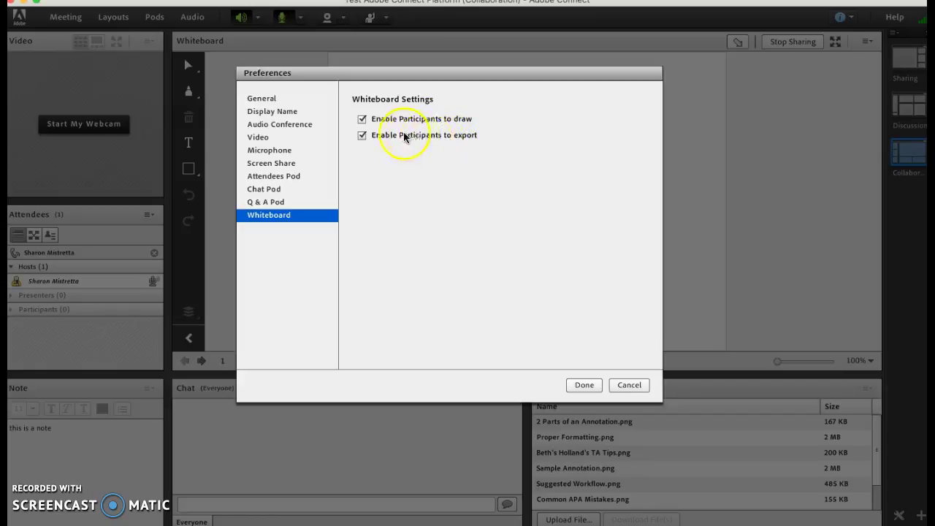
pyautogui.moveTo(315, 77); pyautogui.dragTo(289, 28)
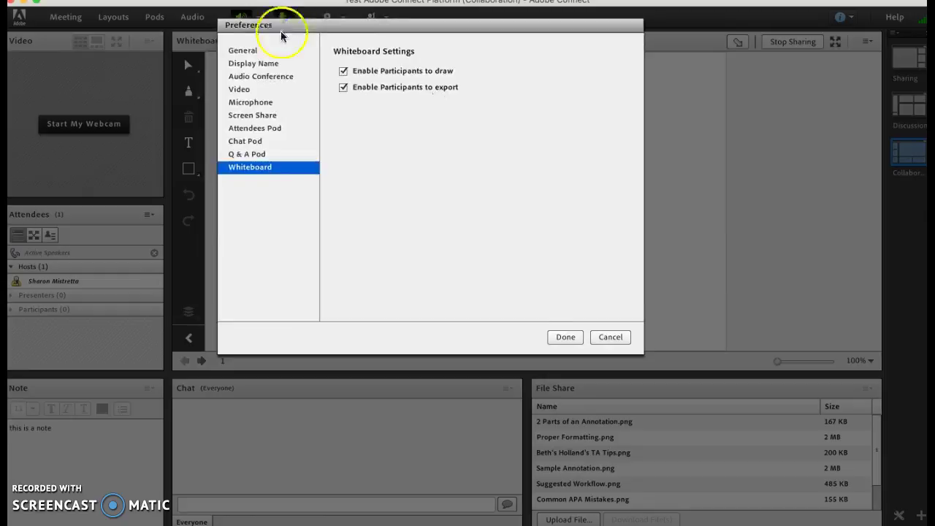
pyautogui.click(563, 338)
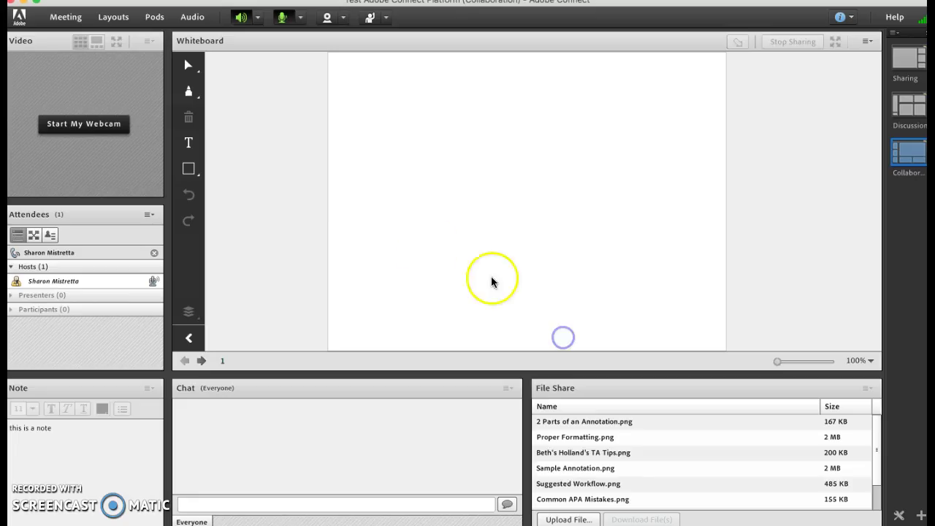
# Review the layout options and preview the Discussion and Sharing layouts before returning to Collaboration
pyautogui.click(109, 19)
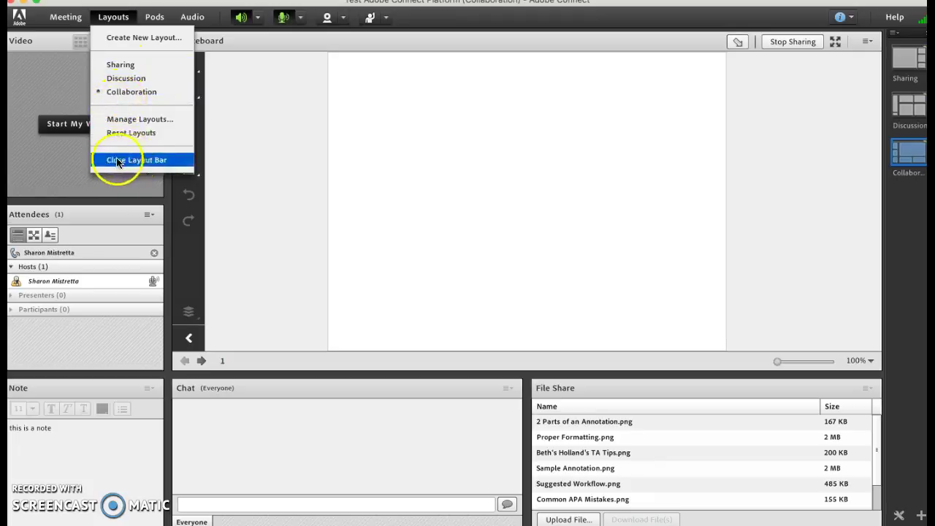
pyautogui.click(254, 45)
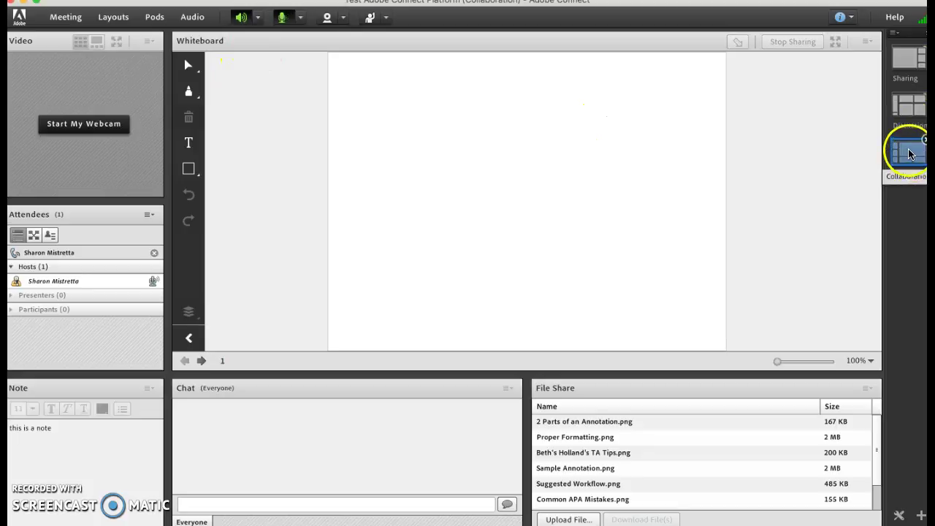
pyautogui.click(910, 107)
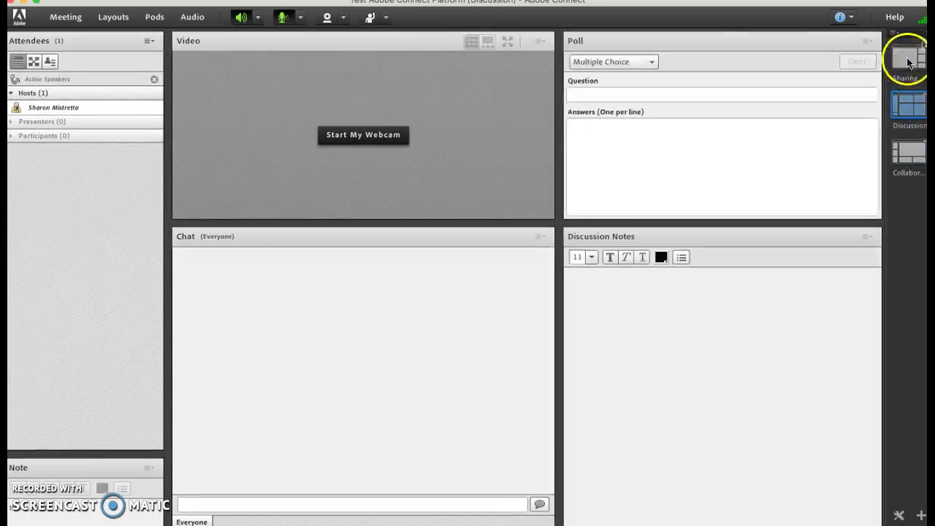
pyautogui.click(908, 63)
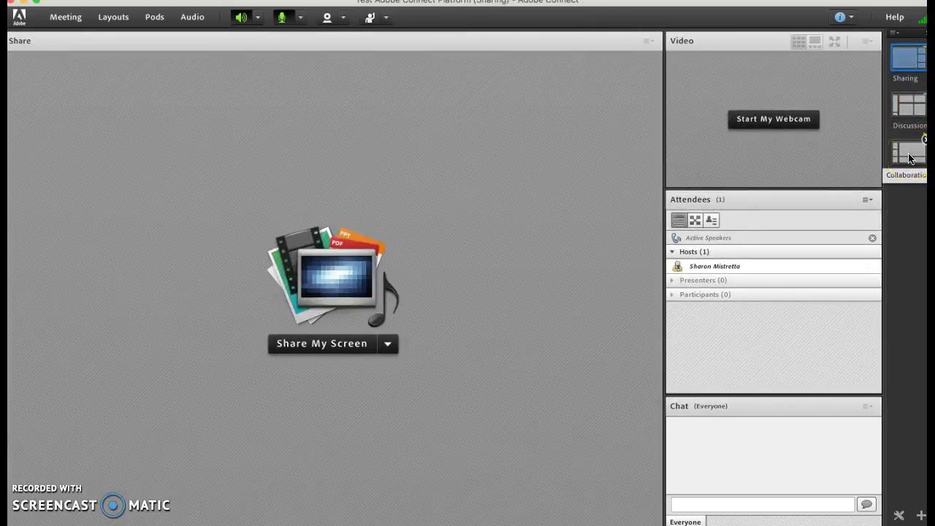
pyautogui.click(910, 155)
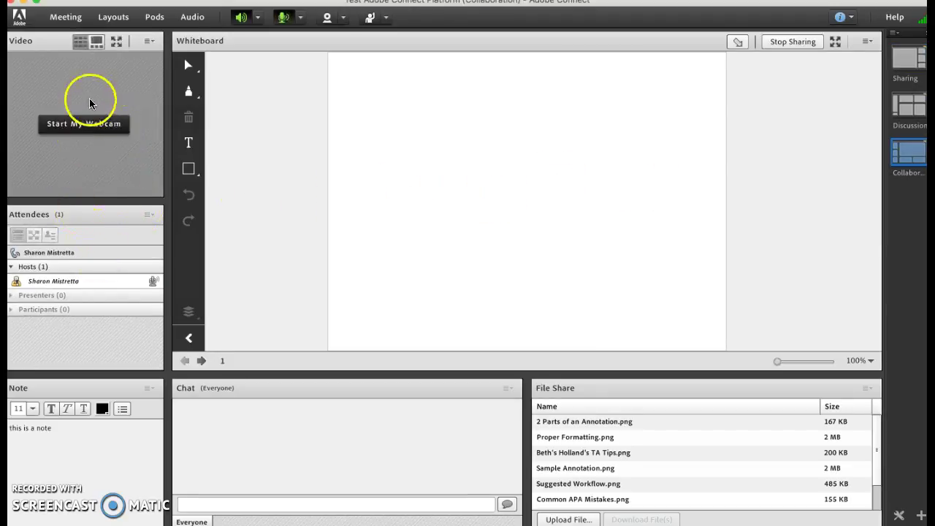
# Look through the available pod types, including the Share and Notes choices, and compare them with the layout options
pyautogui.click(155, 18)
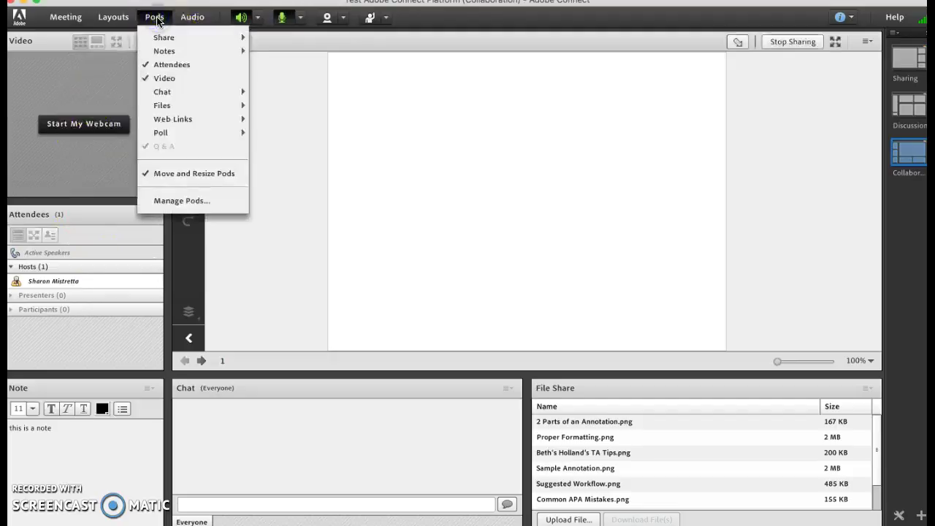
pyautogui.click(114, 18)
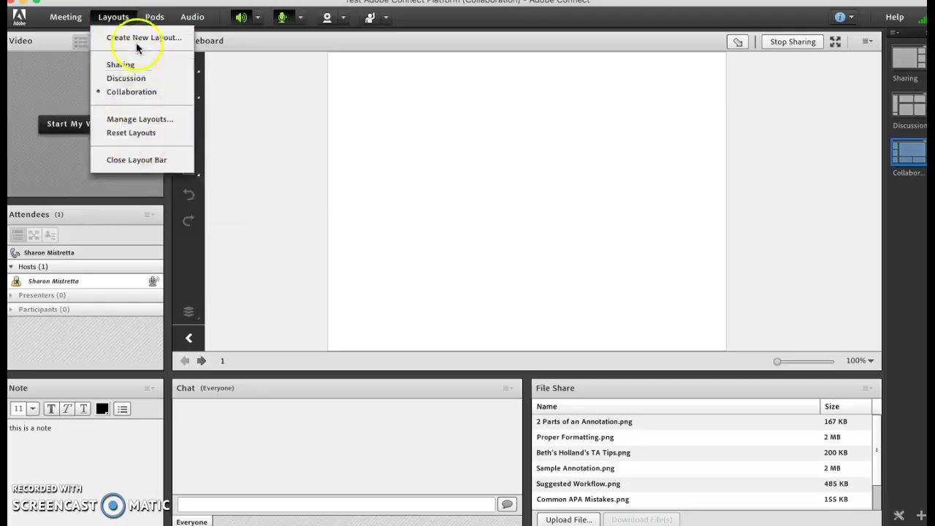
pyautogui.click(154, 19)
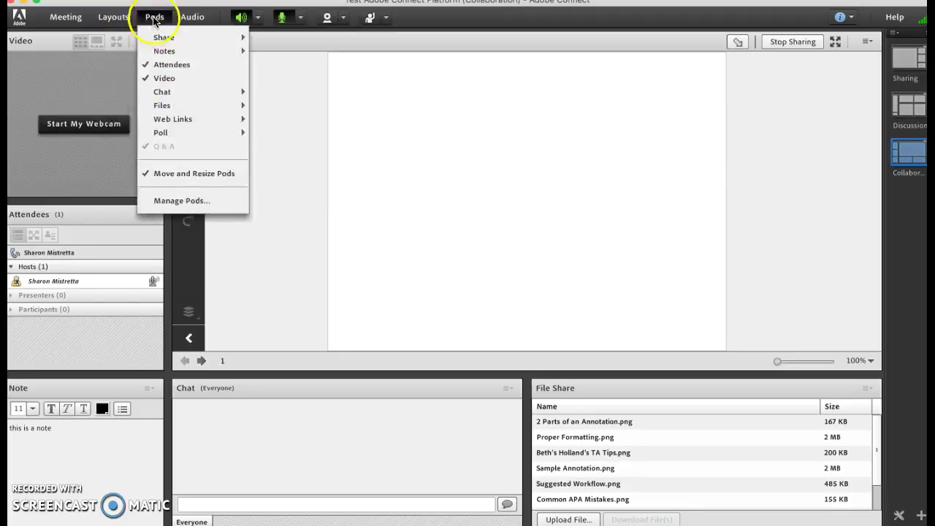
pyautogui.moveTo(163, 38)
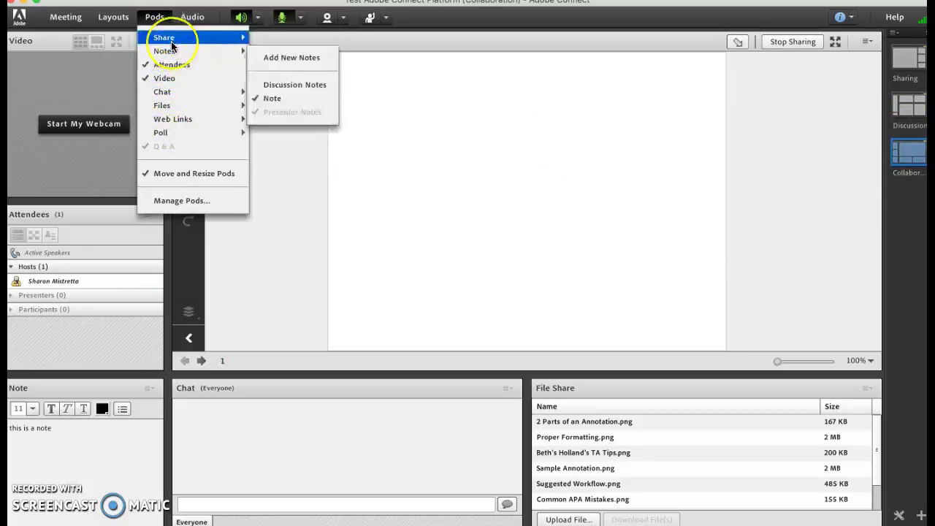
# View the Discussion layout, return to Collaboration, and examine the choices for adding a Share pod
pyautogui.click(910, 111)
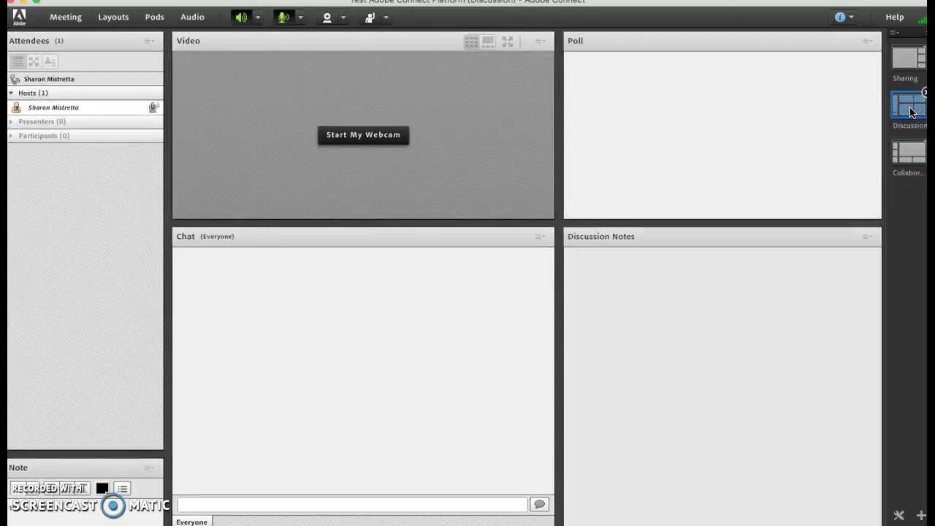
pyautogui.click(910, 154)
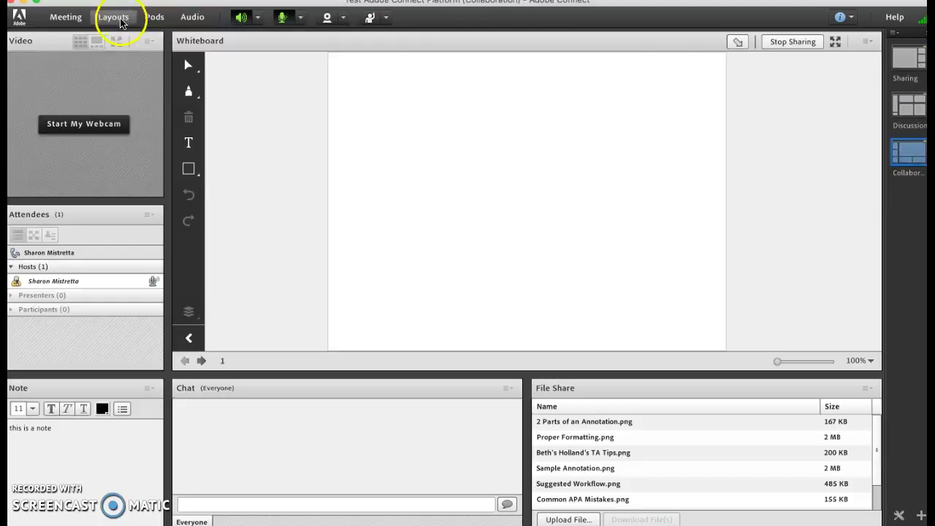
pyautogui.click(114, 17)
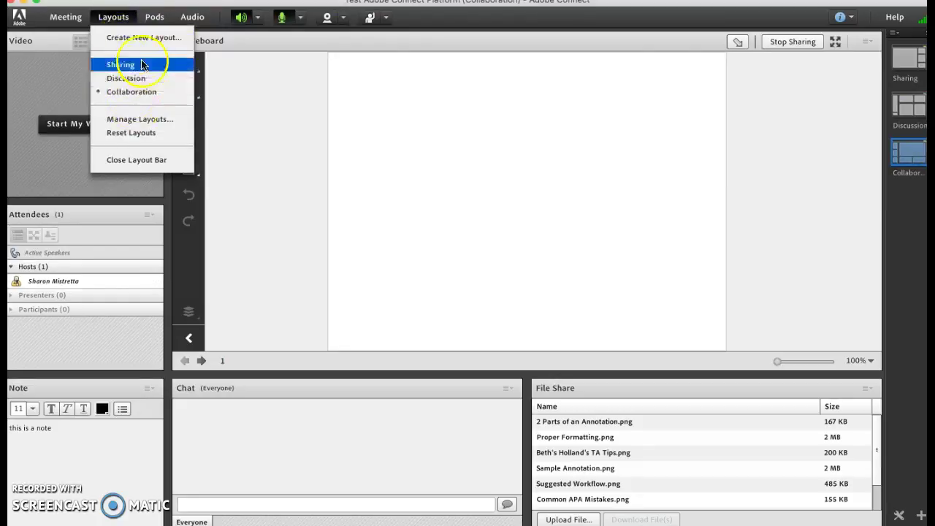
pyautogui.click(152, 18)
pyautogui.moveTo(165, 36)
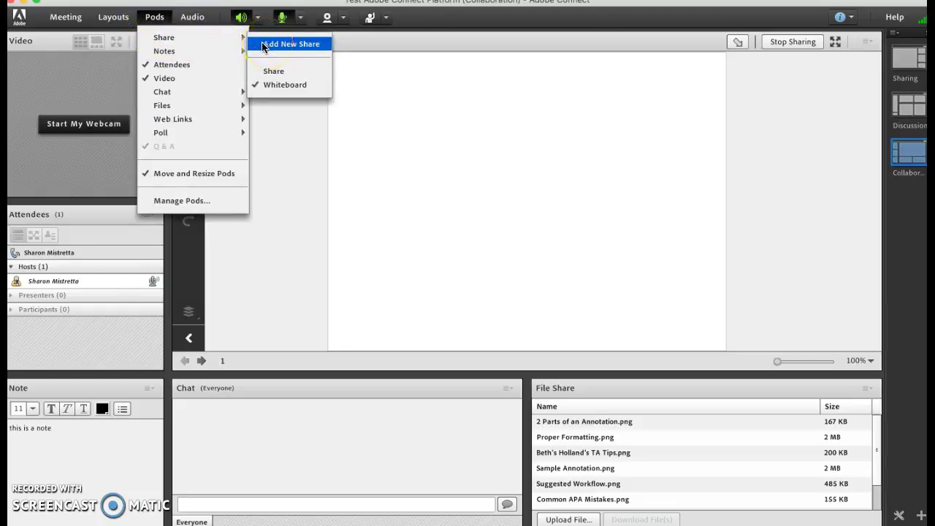
# Review the participant microphone rights, single speaker mode and audio conference options, plus the speaker mute and volume choices
pyautogui.click(199, 19)
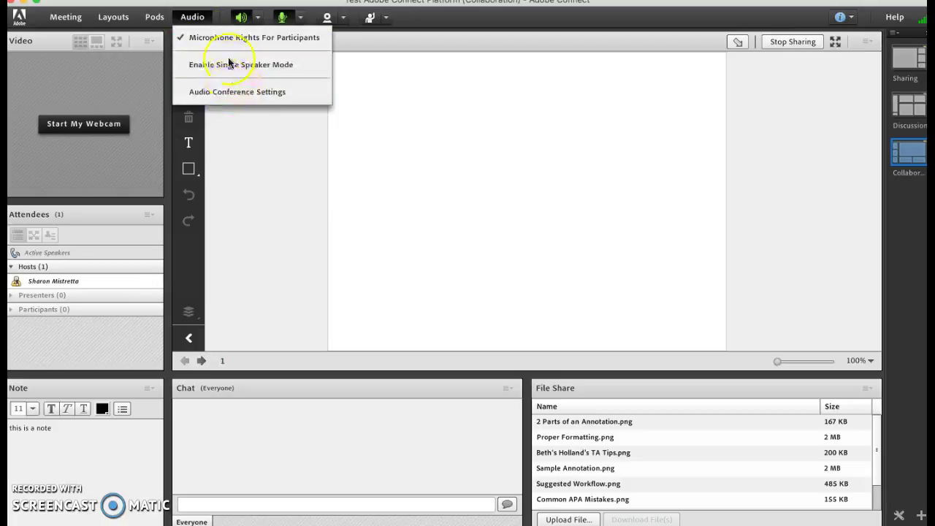
pyautogui.click(259, 19)
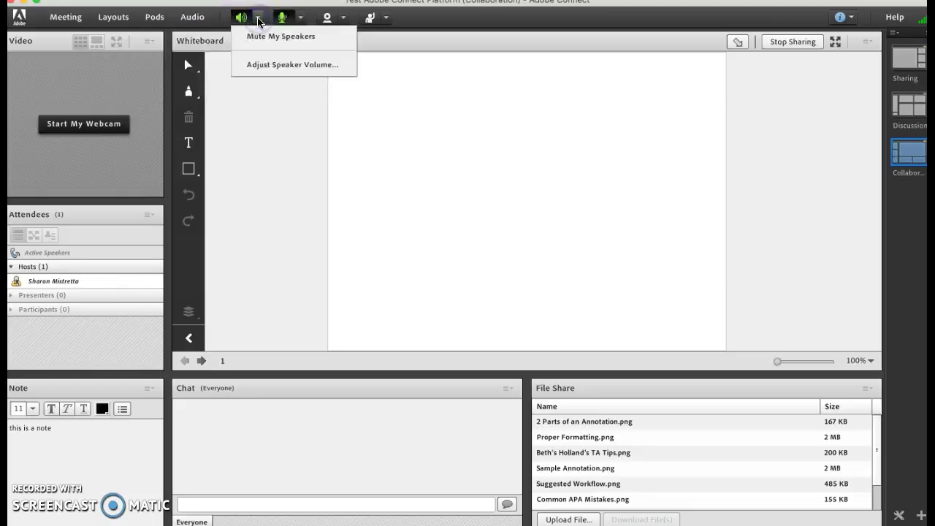
pyautogui.click(258, 37)
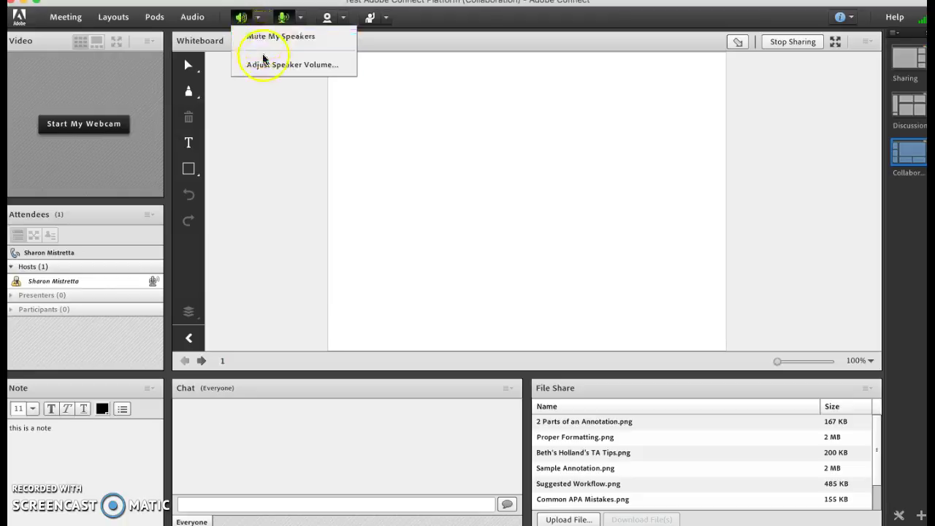
# Review the choices for muting, disconnecting and selecting the microphone, plus the options for starting and enabling webcams
pyautogui.click(259, 19)
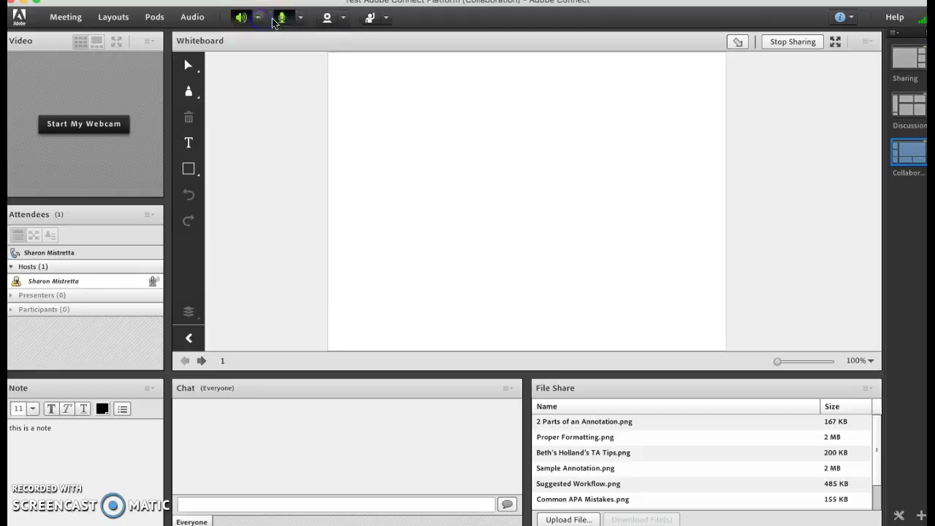
pyautogui.click(301, 19)
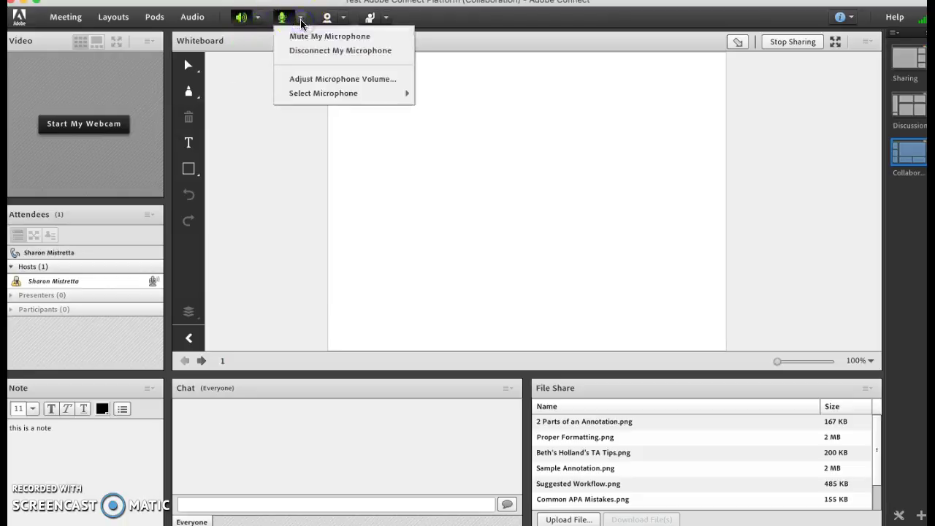
pyautogui.click(306, 21)
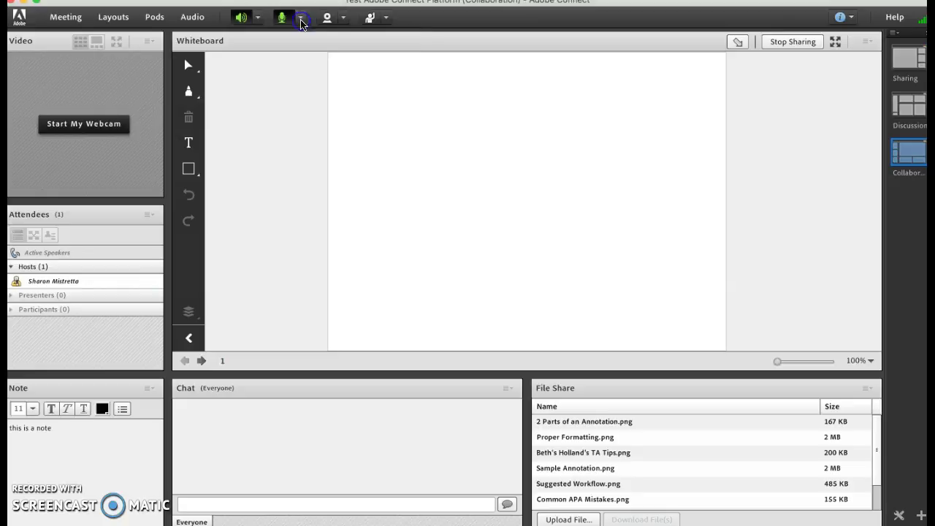
pyautogui.click(344, 20)
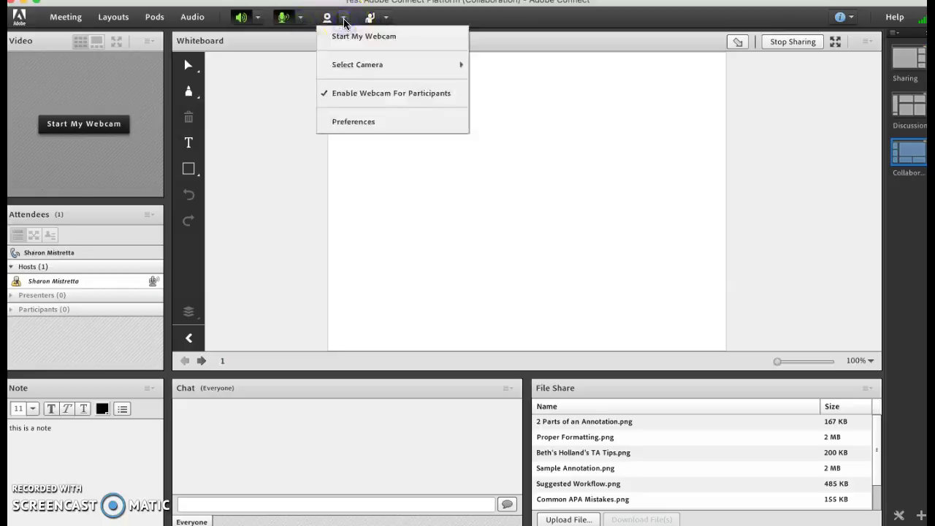
pyautogui.click(344, 20)
# Set the host's status to Raise Hand, check it in the attendee list, and lower the hand again
pyautogui.click(385, 19)
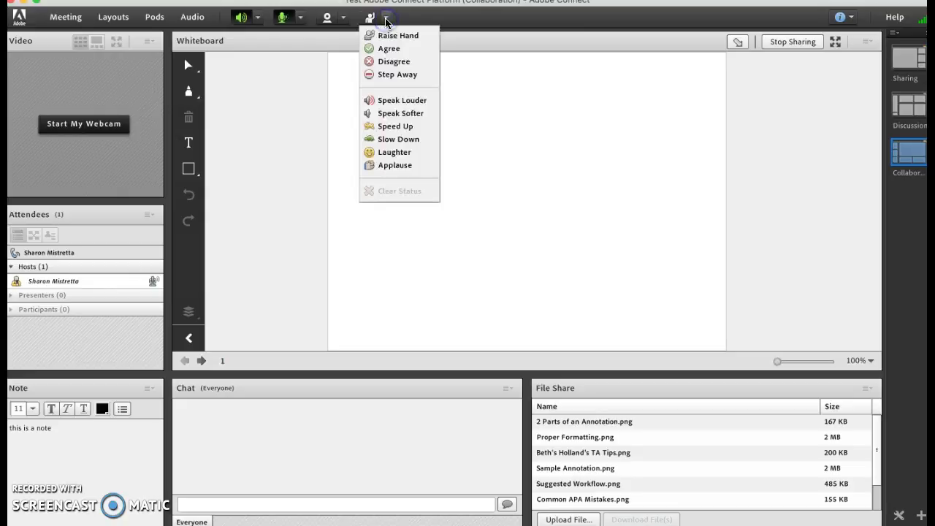
pyautogui.click(389, 35)
pyautogui.click(142, 281)
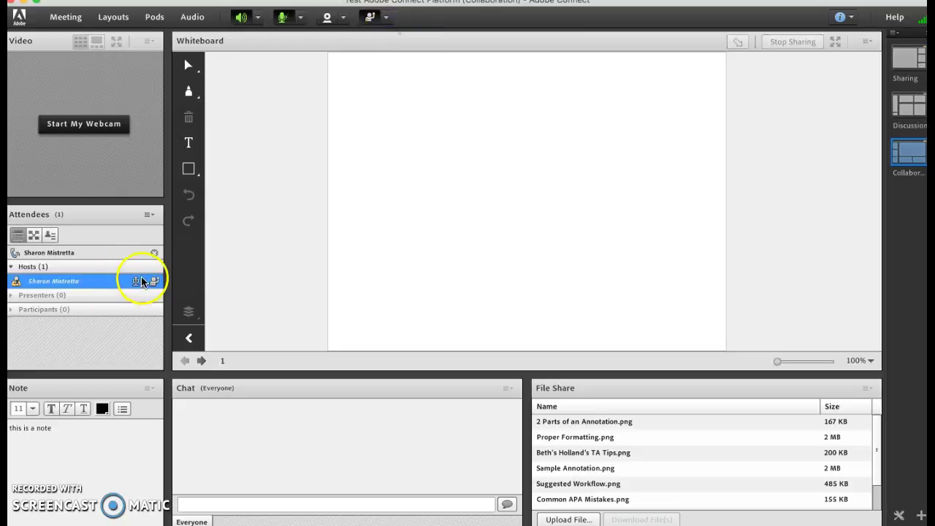
pyautogui.click(385, 18)
pyautogui.click(386, 35)
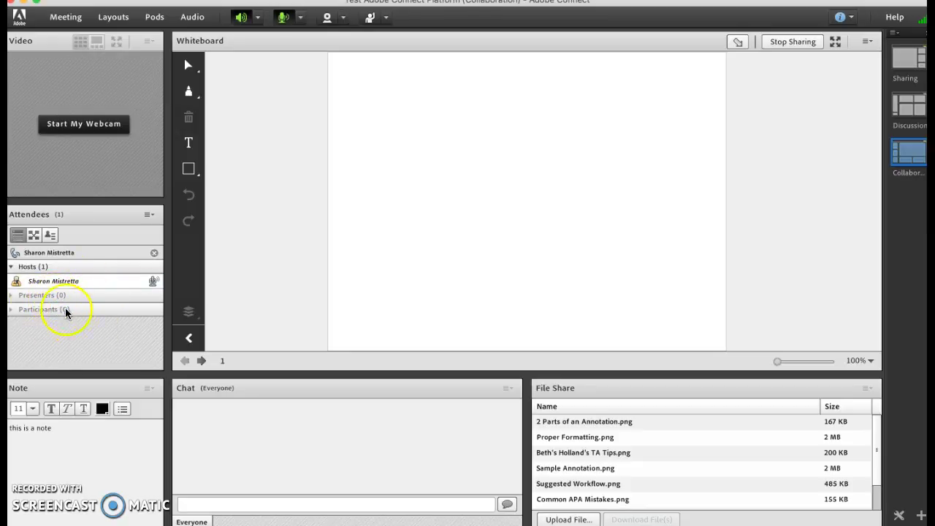
# Replace the note's text with "hi" and write "This is a text on the whiteboard." near the whiteboard's upper edge
pyautogui.moveTo(52, 429); pyautogui.dragTo(13, 430)
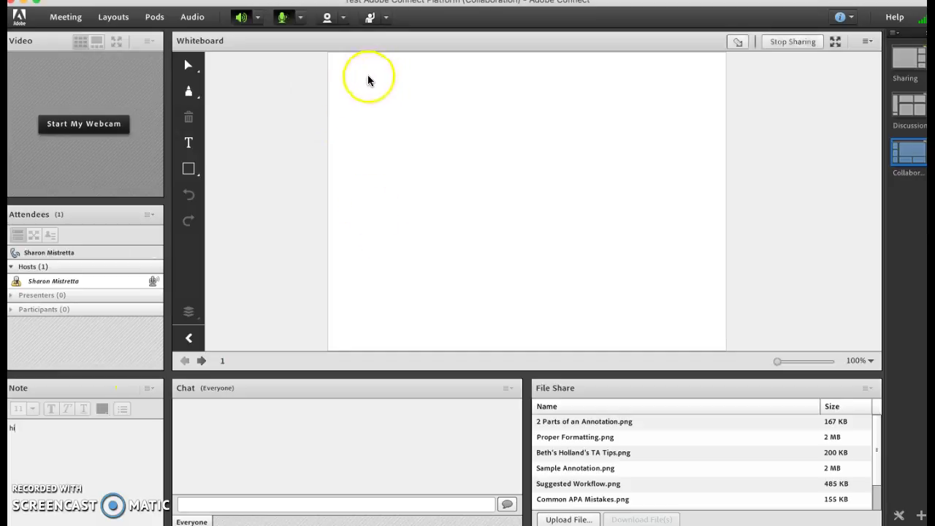
pyautogui.click(191, 143)
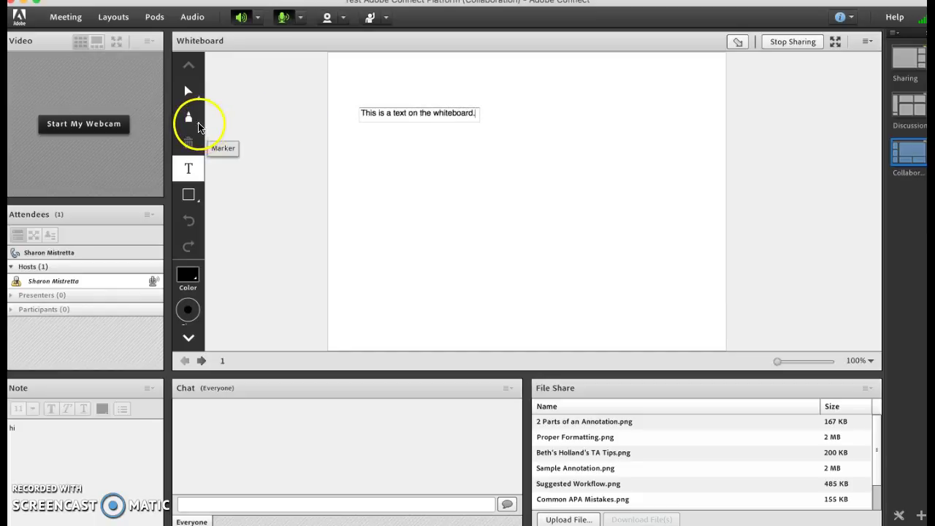
# Set the whiteboard text tool's color to a custom bright blue by adjusting its saturation, hue and brightness
pyautogui.click(191, 276)
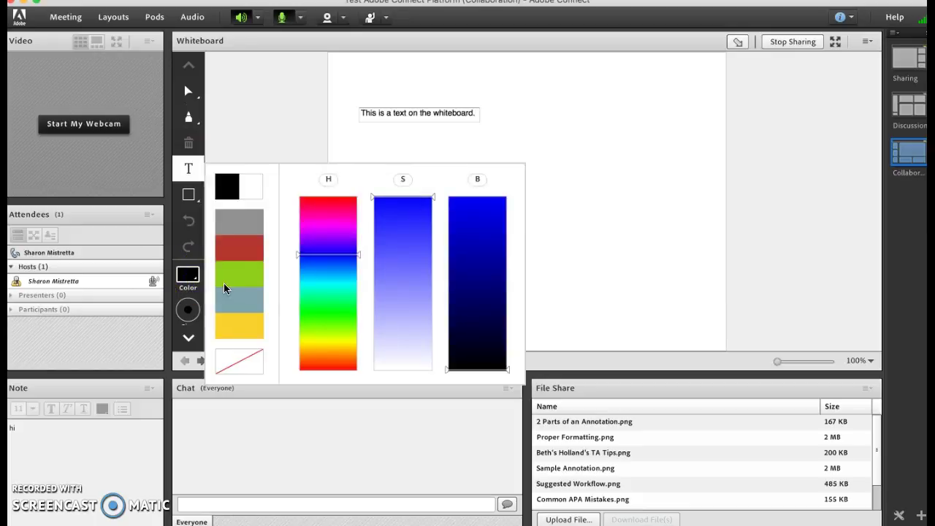
pyautogui.click(391, 206)
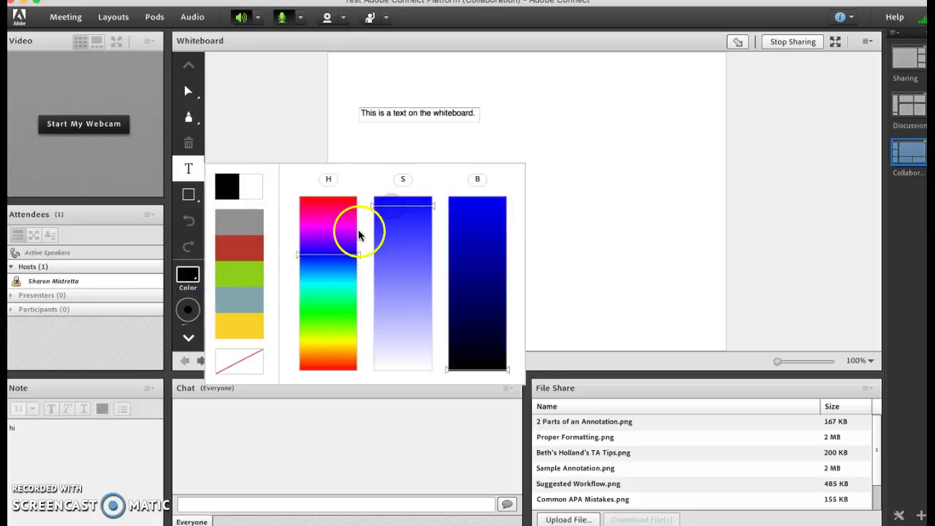
pyautogui.click(404, 220)
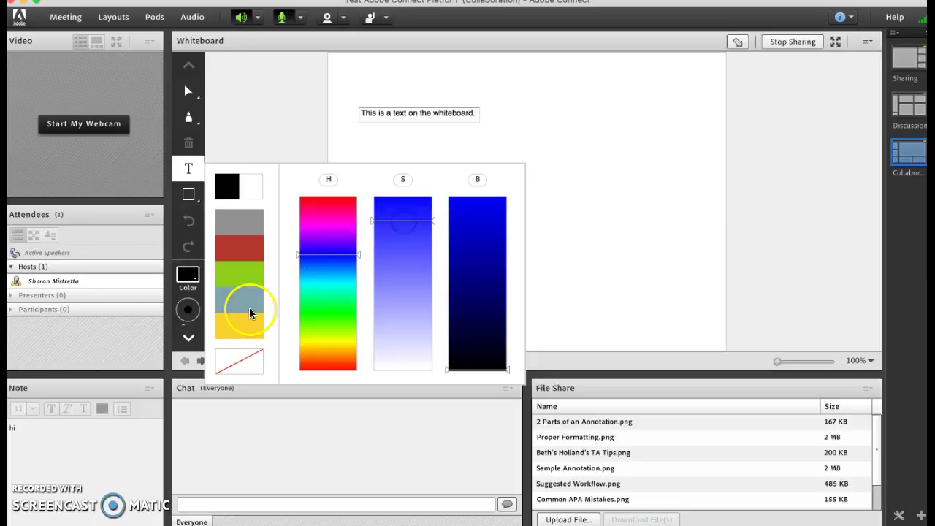
pyautogui.click(326, 259)
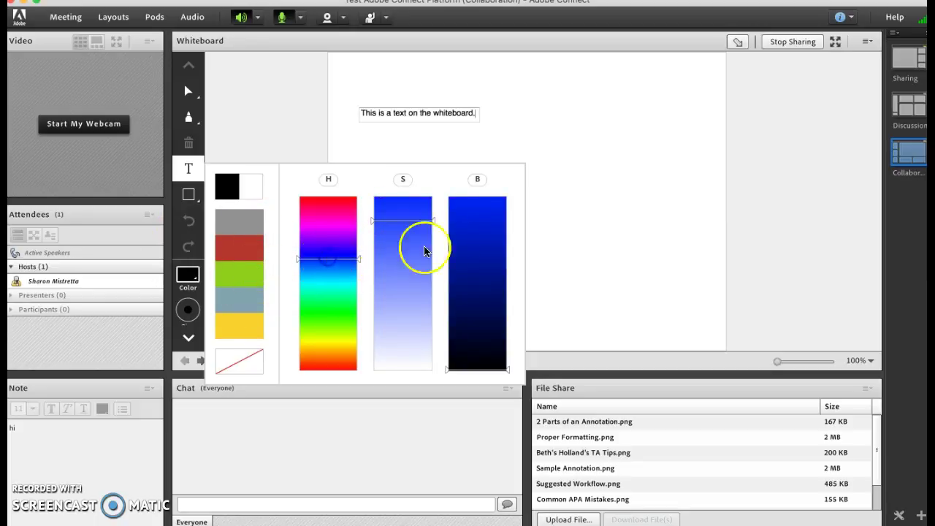
pyautogui.click(476, 221)
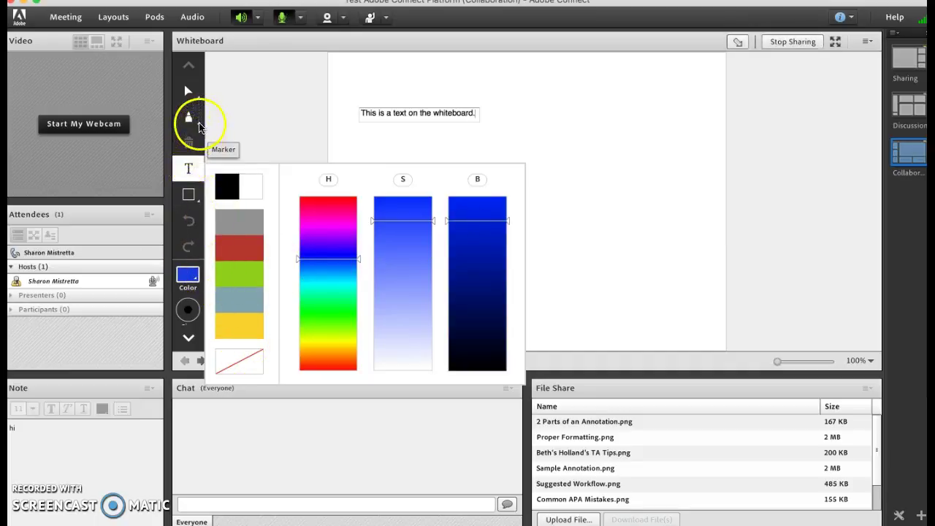
# Draw a yellow highlighter stroke across the line of text on the whiteboard
pyautogui.click(199, 125)
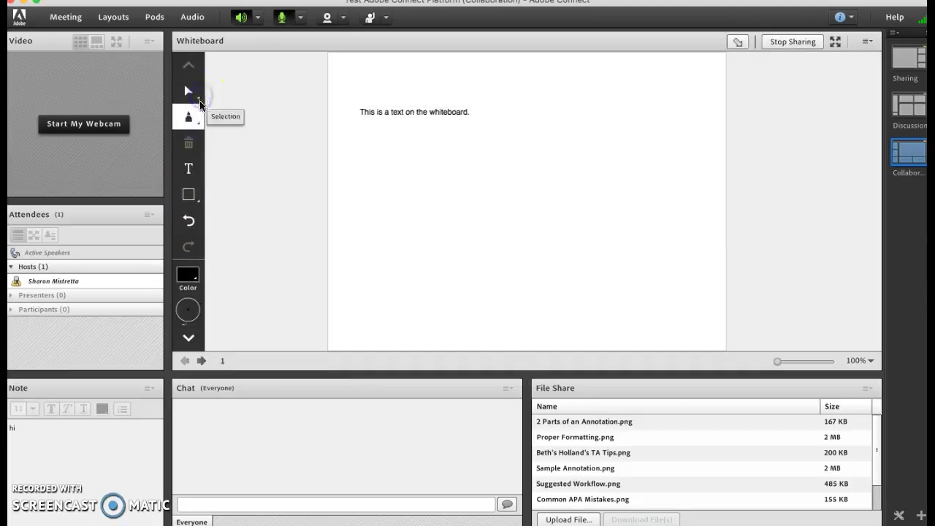
pyautogui.moveTo(189, 118)
pyautogui.mouseDown()
pyautogui.moveTo(317, 119)
pyautogui.moveTo(253, 117)
pyautogui.mouseUp()
pyautogui.moveTo(346, 108); pyautogui.dragTo(481, 109)
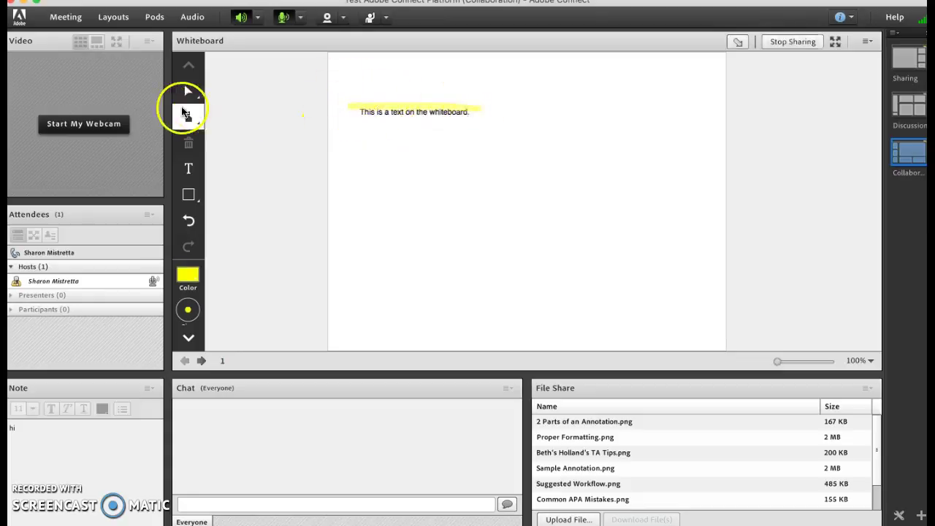
# Use the pencil tool to sketch thin blue freehand lines to the right of the highlighted text
pyautogui.moveTo(187, 115)
pyautogui.mouseDown()
pyautogui.moveTo(234, 117)
pyautogui.moveTo(192, 119)
pyautogui.moveTo(203, 125)
pyautogui.moveTo(284, 116)
pyautogui.mouseUp()
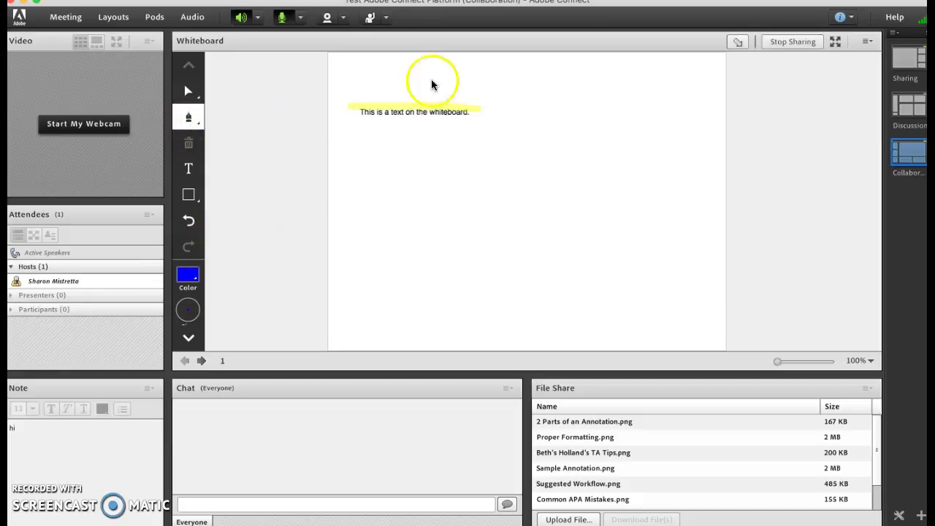
pyautogui.moveTo(481, 114)
pyautogui.mouseDown()
pyautogui.moveTo(505, 168)
pyautogui.moveTo(601, 133)
pyautogui.mouseUp()
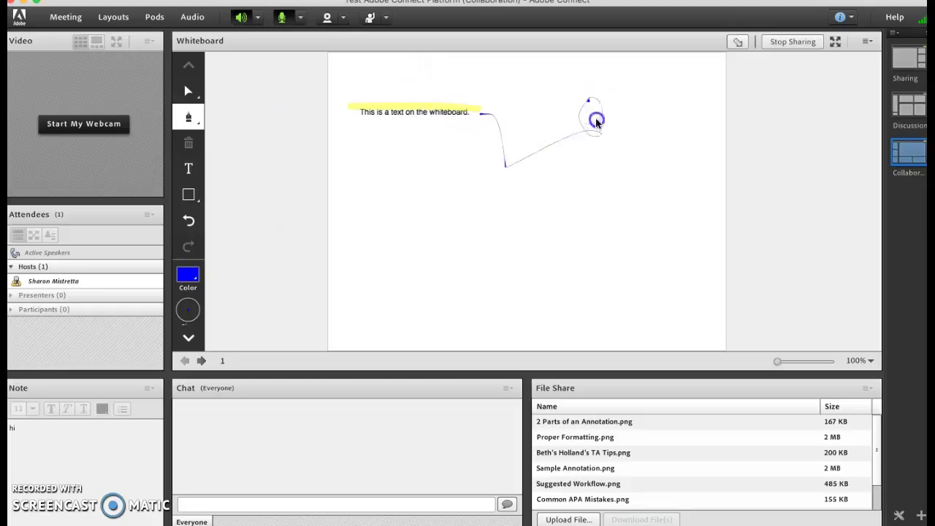
pyautogui.moveTo(592, 123); pyautogui.dragTo(508, 122)
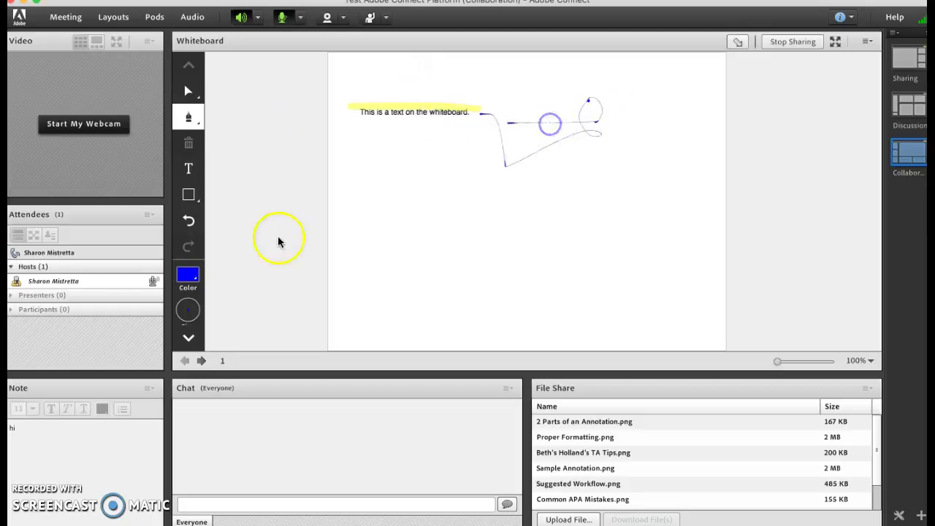
# Increase the pencil's stroke size and draw a thick blue freehand shape below the highlighted text
pyautogui.click(188, 311)
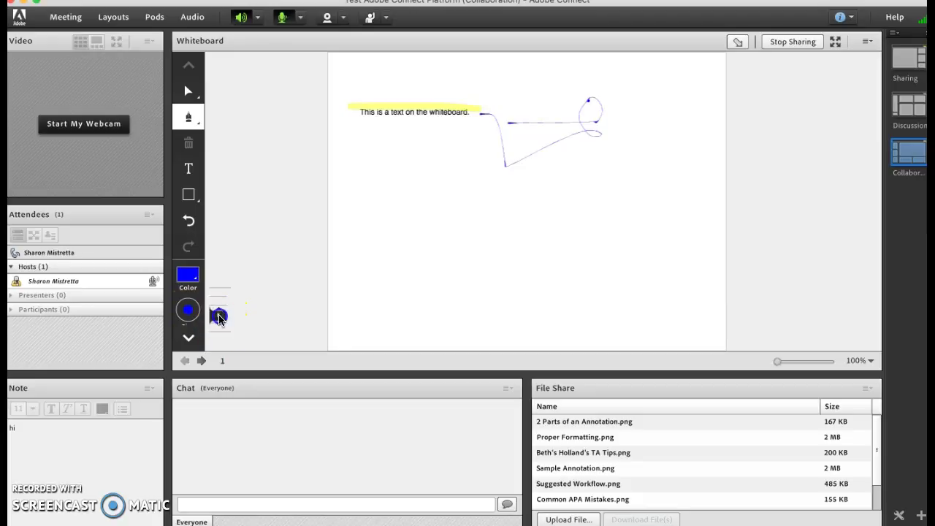
pyautogui.click(219, 325)
pyautogui.moveTo(416, 177)
pyautogui.mouseDown()
pyautogui.moveTo(476, 186)
pyautogui.moveTo(431, 234)
pyautogui.moveTo(410, 196)
pyautogui.moveTo(364, 207)
pyautogui.mouseUp()
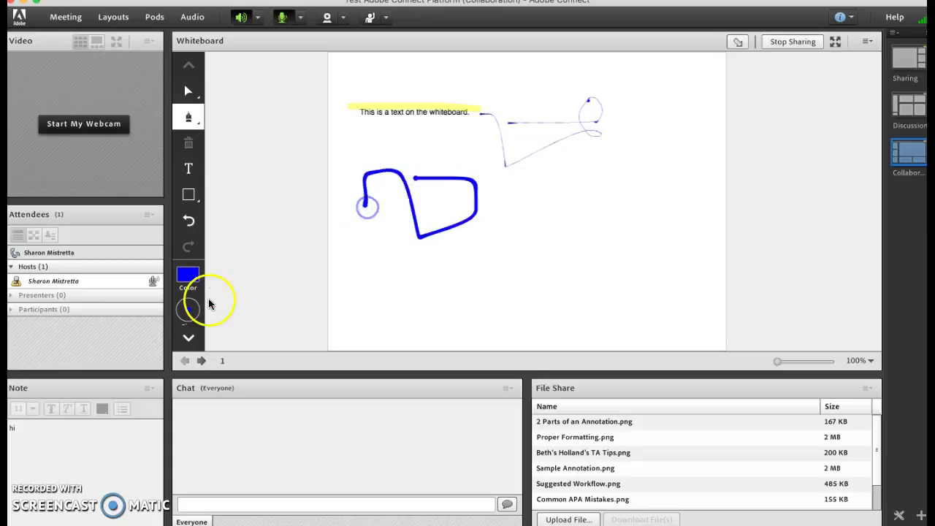
# Examine the remaining whiteboard tools down to the arrange options, and hide and restore the set of drawing tools
pyautogui.click(189, 340)
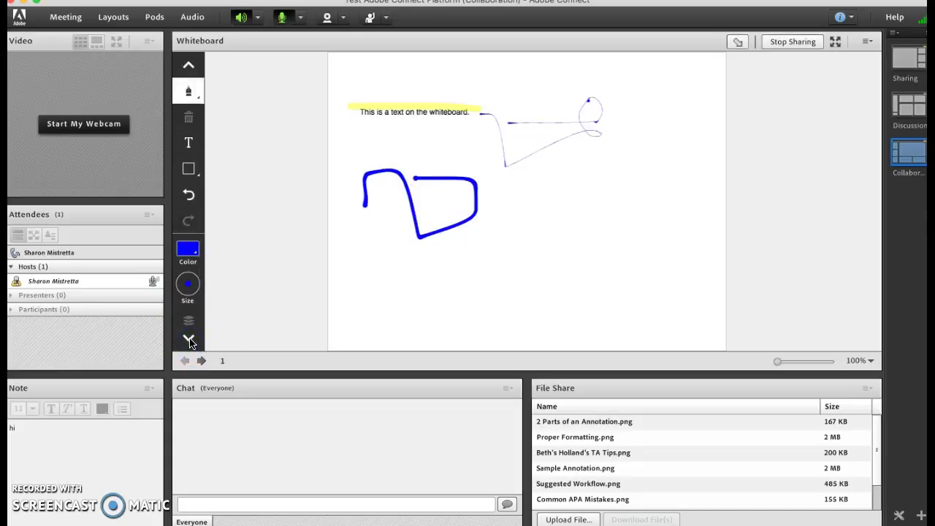
pyautogui.click(190, 340)
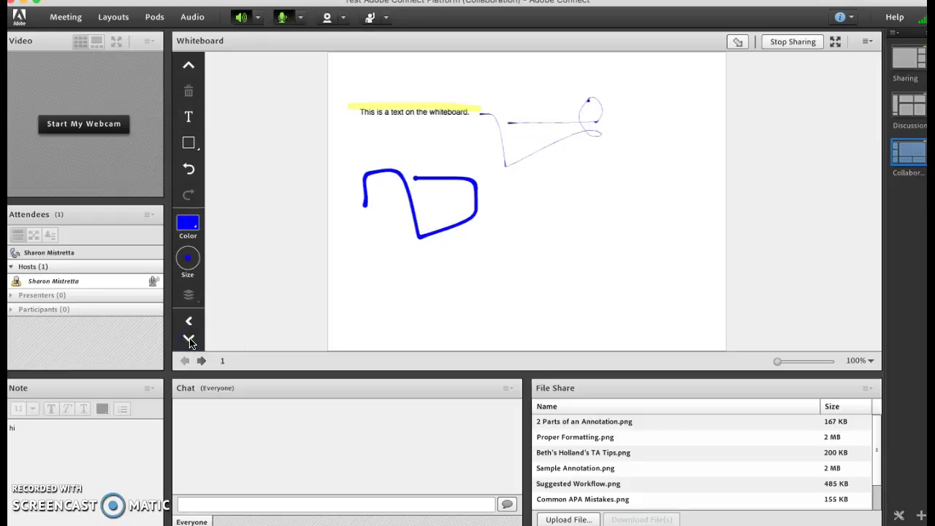
pyautogui.click(189, 341)
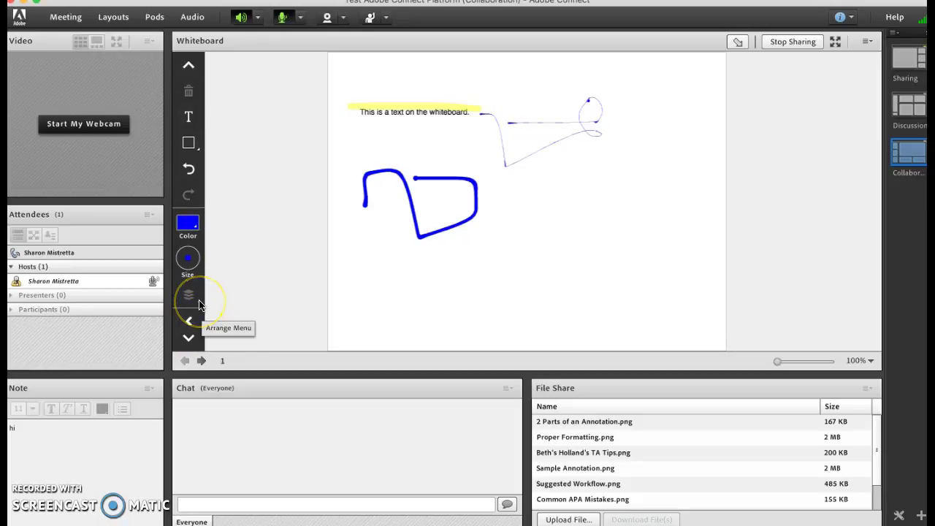
pyautogui.click(189, 322)
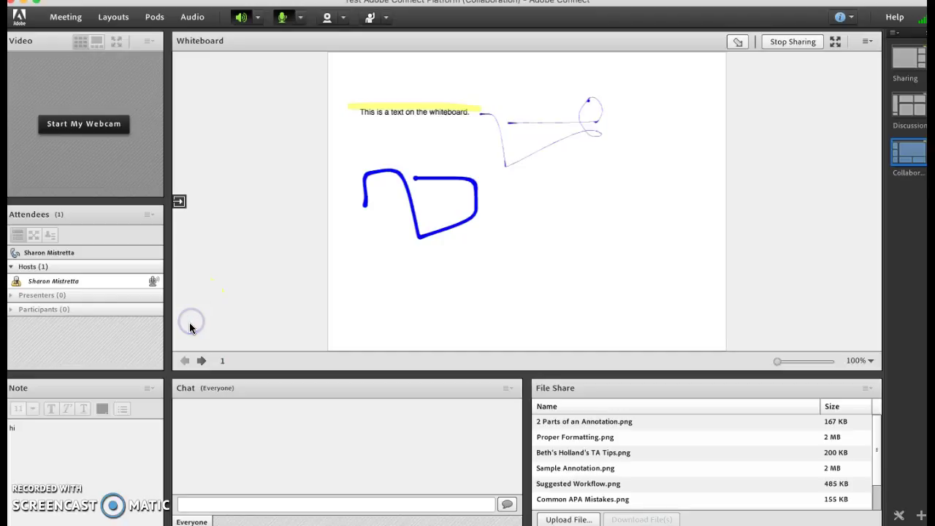
pyautogui.click(179, 201)
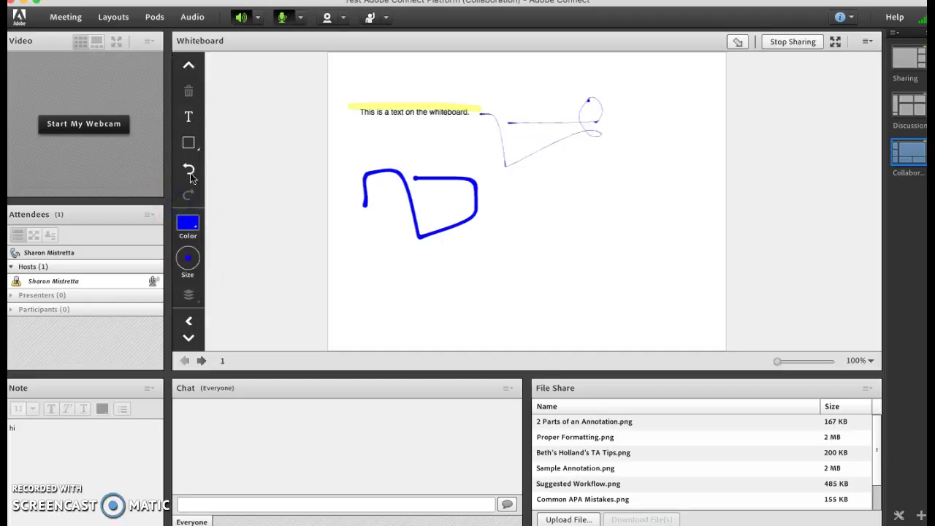
pyautogui.click(189, 68)
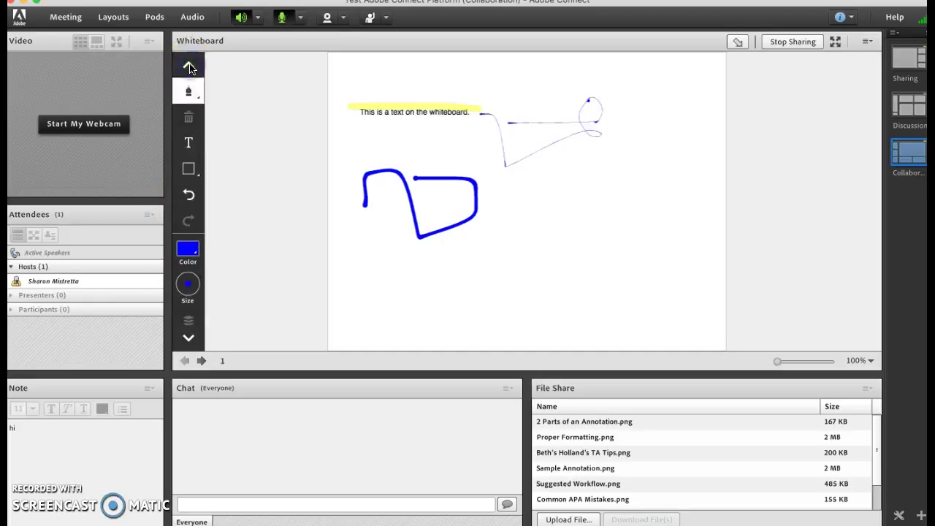
pyautogui.click(190, 67)
# Select the text, highlight and all freehand drawings on the whiteboard and delete them
pyautogui.click(188, 90)
pyautogui.moveTo(345, 82); pyautogui.dragTo(683, 254)
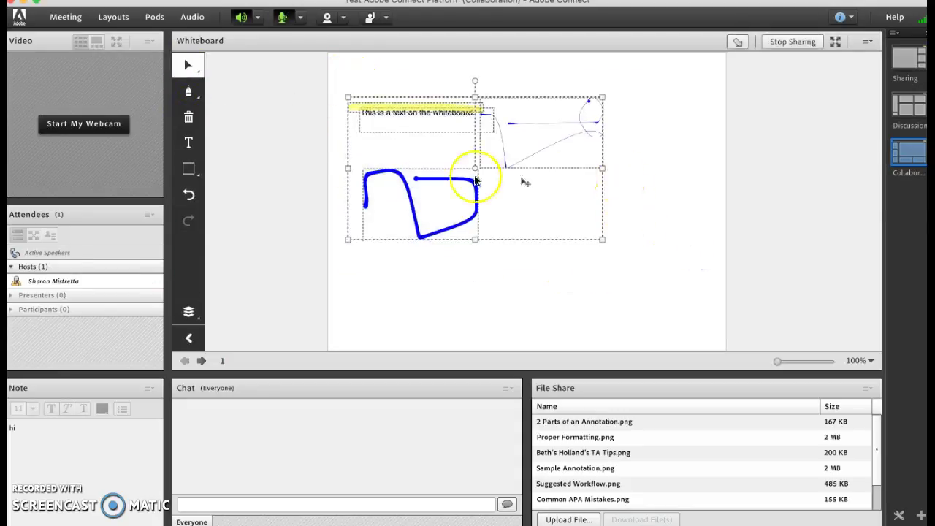
pyautogui.click(190, 120)
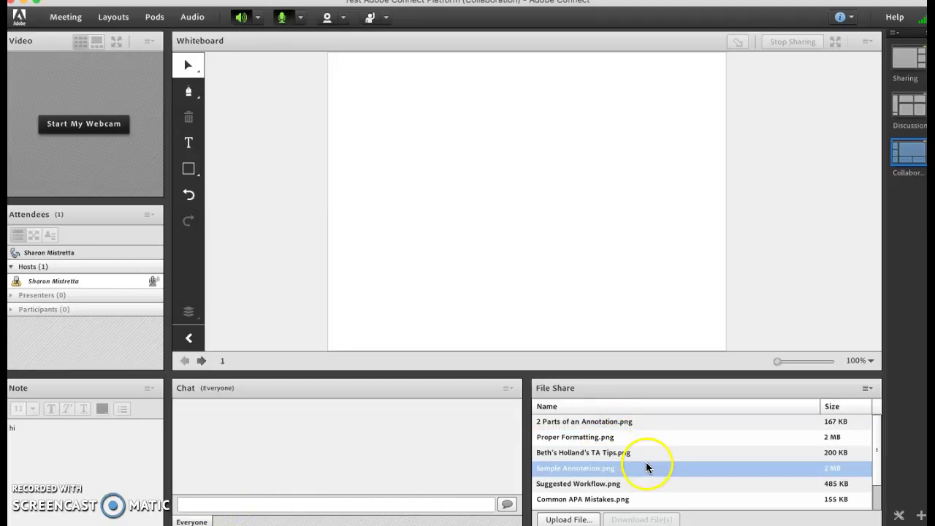
# Select "2 Parts of an Annotation.png" among the shared files so it can be downloaded
pyautogui.click(575, 425)
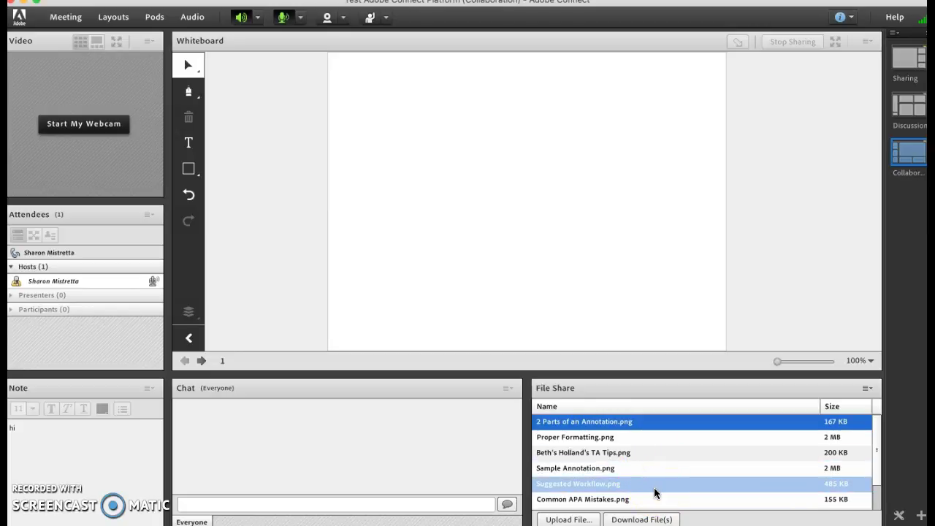
pyautogui.click(652, 421)
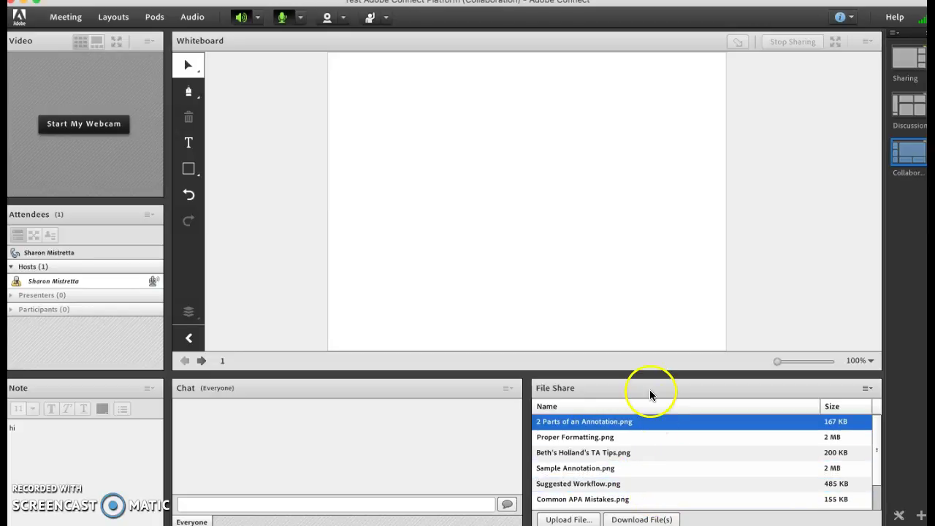
pyautogui.click(686, 294)
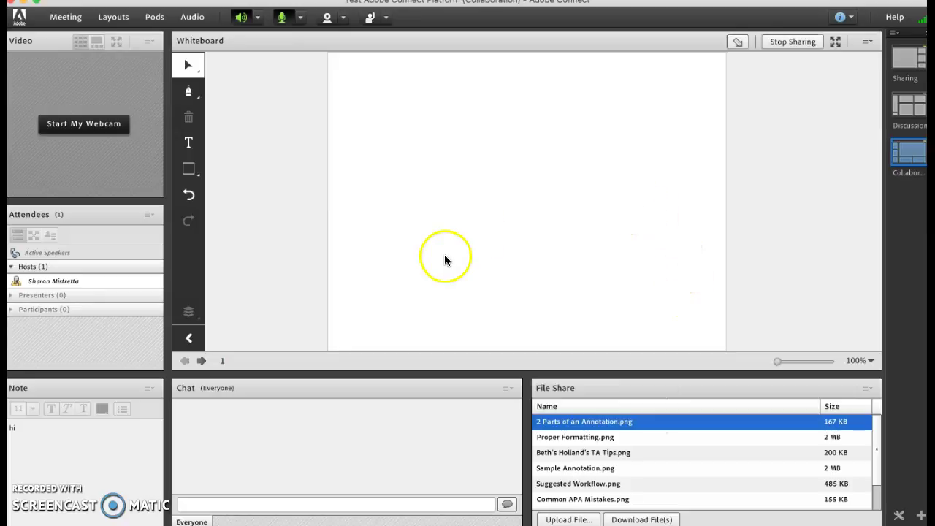
# Switch the room to the Discussion layout and review the question types available for a poll
pyautogui.click(907, 110)
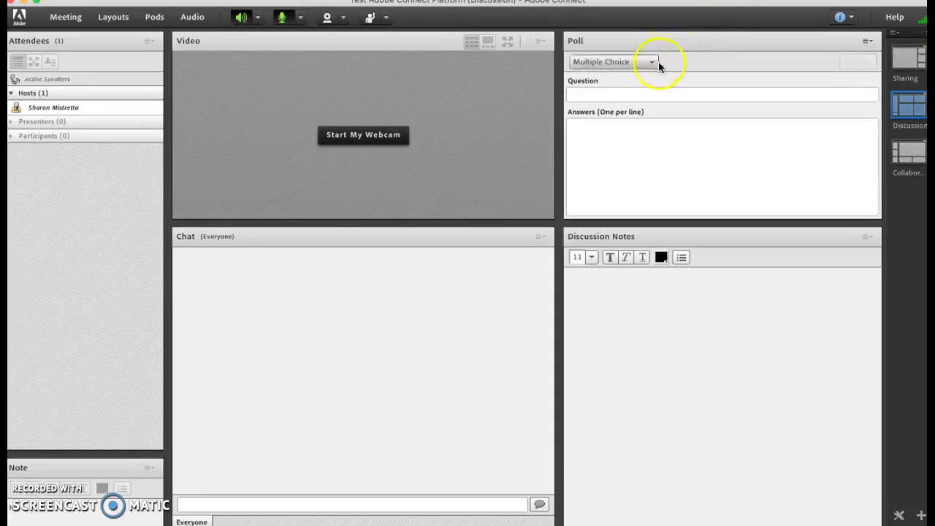
pyautogui.click(651, 61)
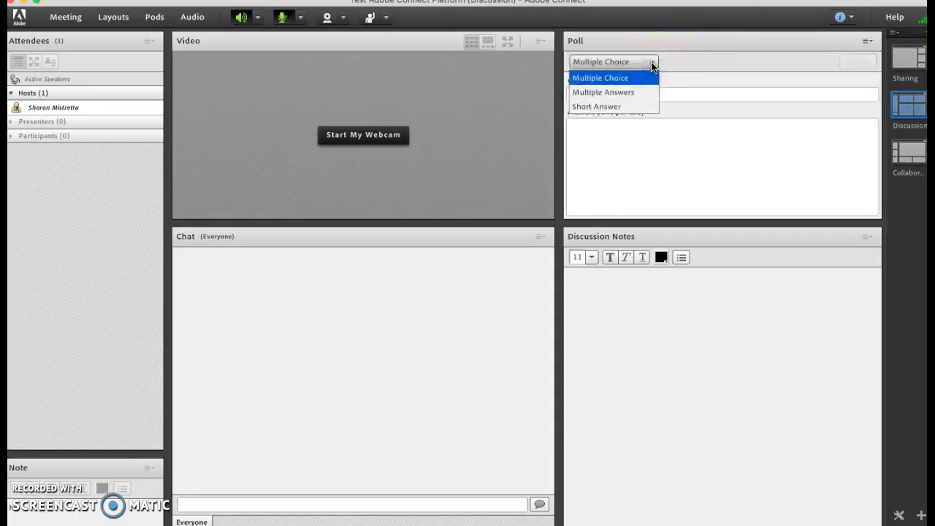
pyautogui.click(649, 65)
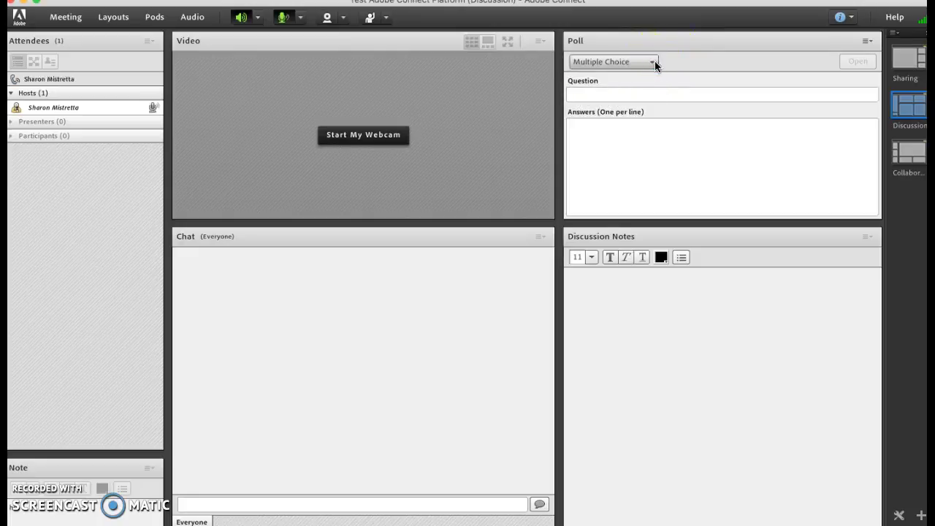
# Set the Discussion Notes text size to 14 and enter "This is a discussion note"
pyautogui.click(590, 286)
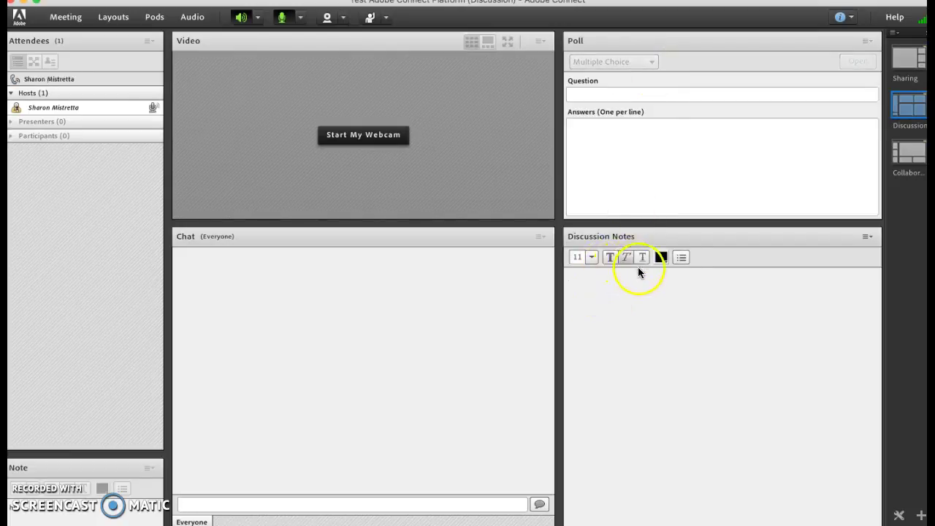
pyautogui.click(589, 260)
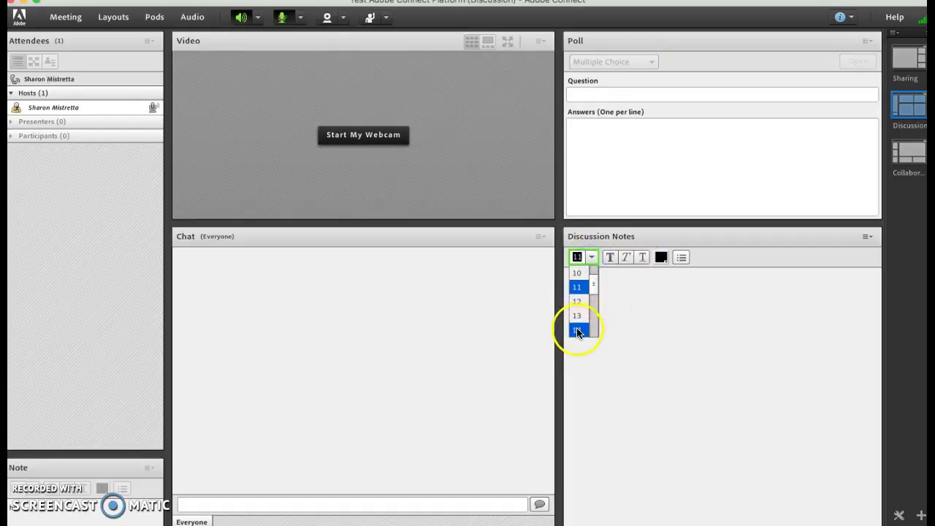
pyautogui.click(578, 333)
pyautogui.click(594, 306)
pyautogui.write('This is a discussion note')
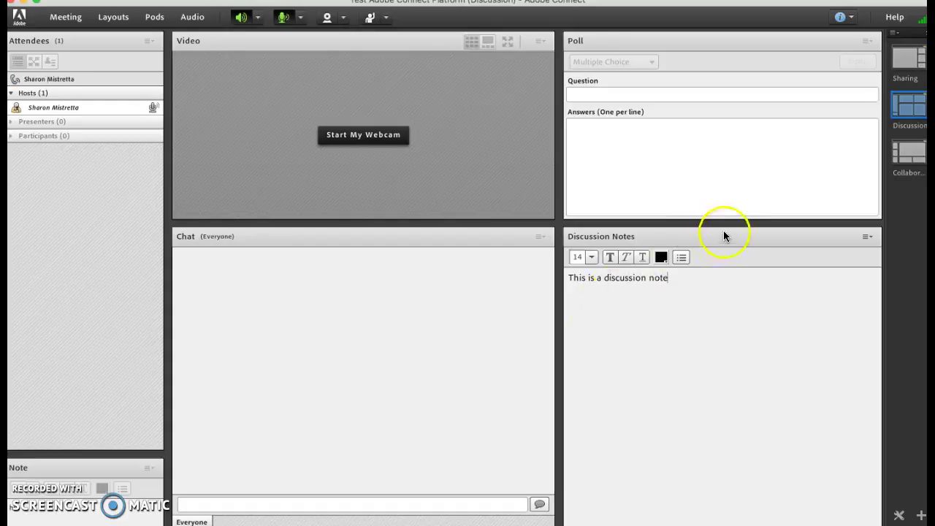
# Add two bulleted lines under the discussion note: "this is an item" and "this is another item"
pyautogui.click(681, 258)
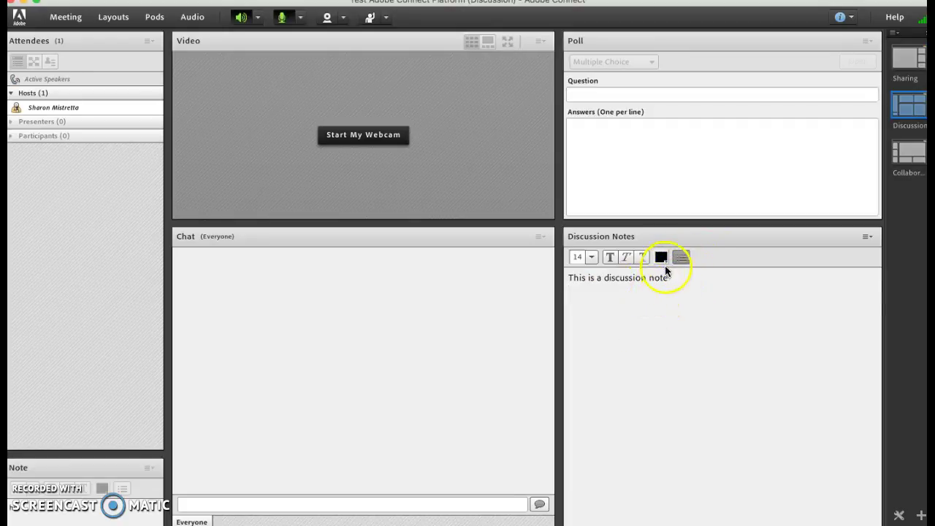
pyautogui.click(682, 257)
pyautogui.click(680, 259)
pyautogui.click(606, 295)
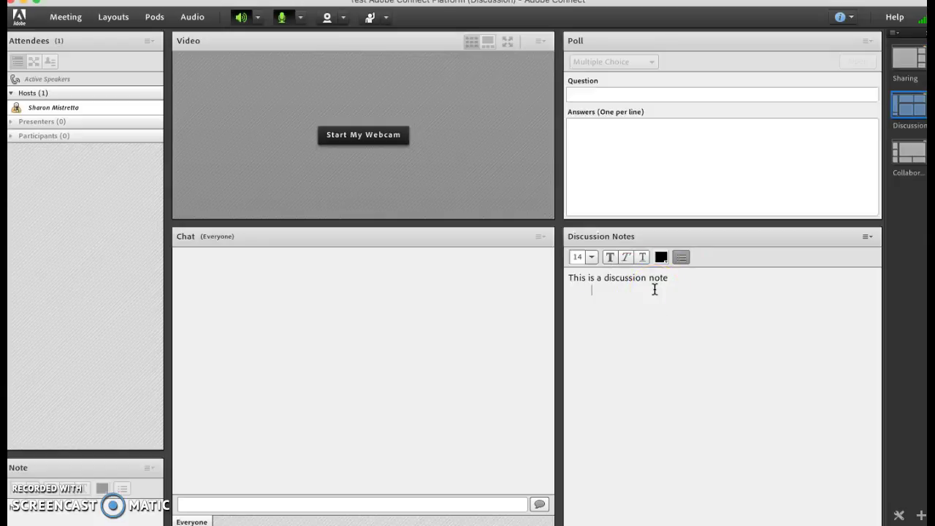
pyautogui.write('this is an item')
pyautogui.press('Return')
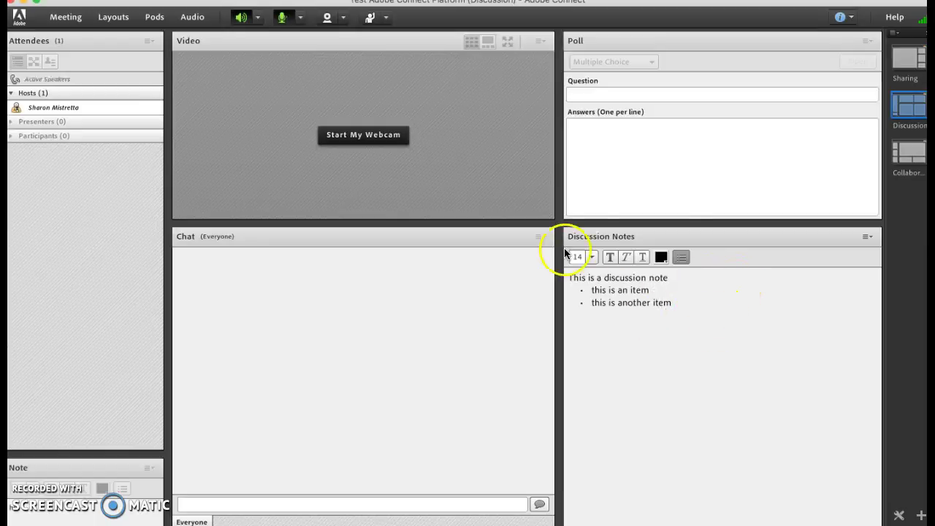
# Switch the room to the Sharing layout and start sharing the entire desktop
pyautogui.moveTo(912, 62)
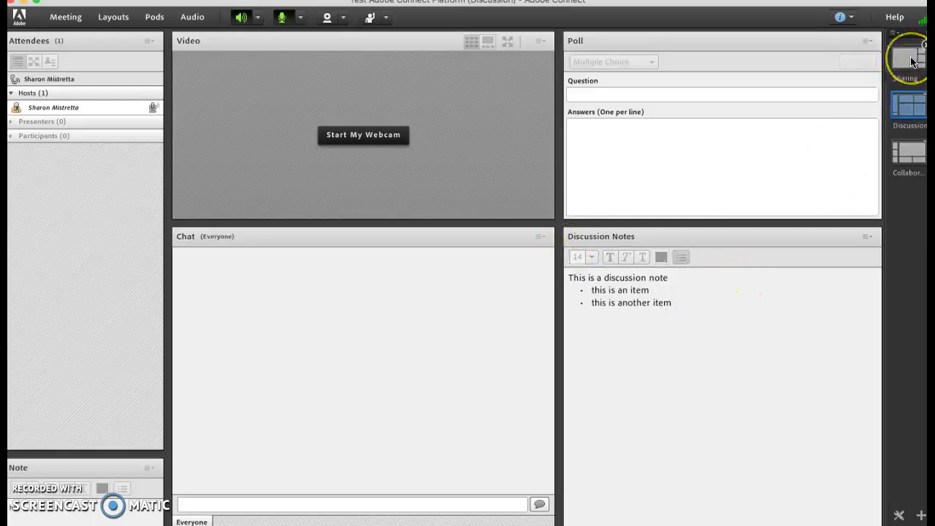
pyautogui.click(912, 62)
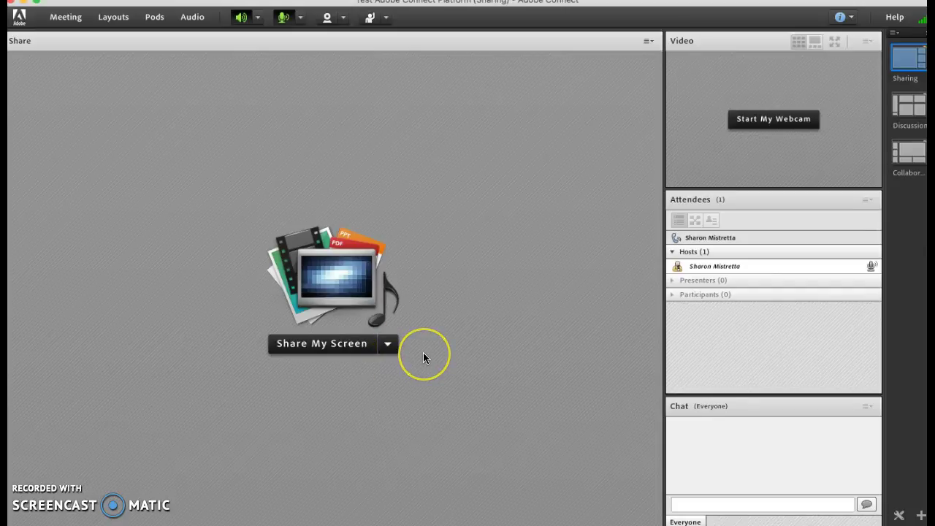
pyautogui.click(334, 348)
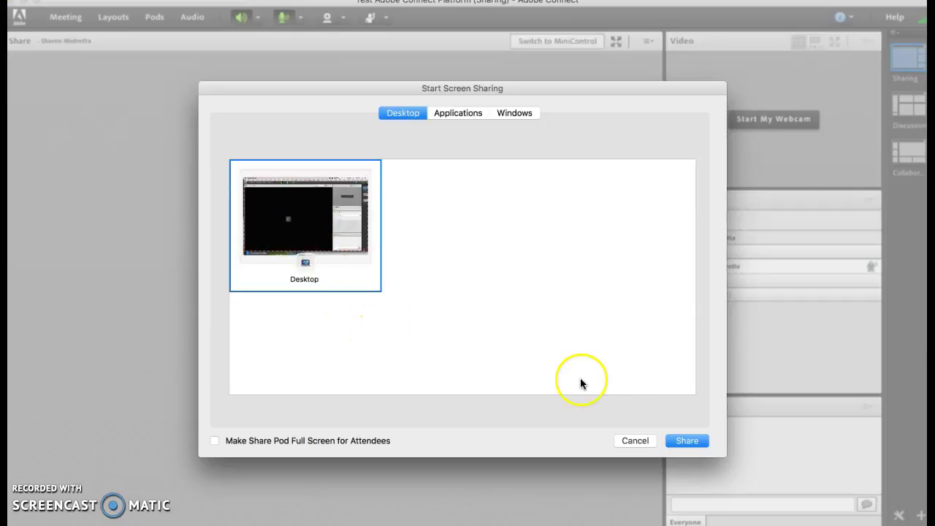
pyautogui.click(687, 441)
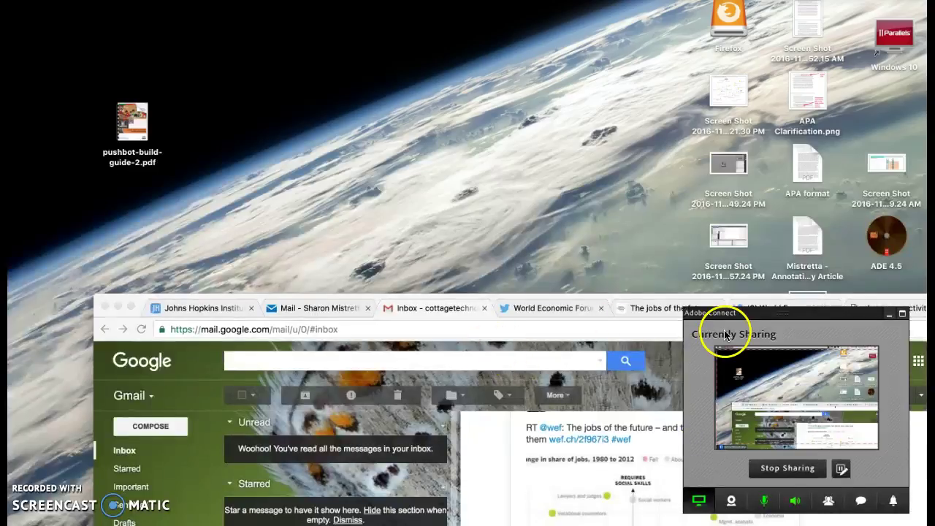
# Clear the browser window off the shared desktop, and stop the screen sharing
pyautogui.click(117, 307)
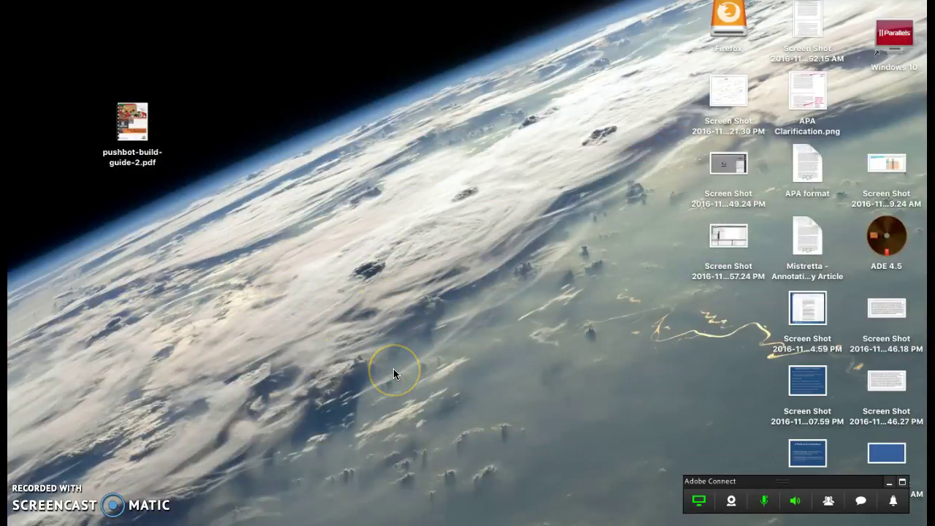
pyautogui.click(398, 217)
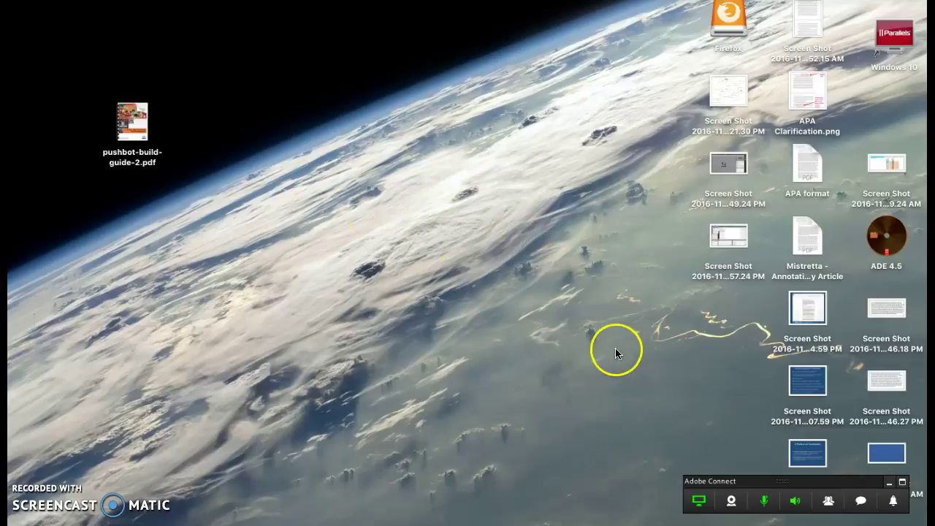
pyautogui.click(699, 500)
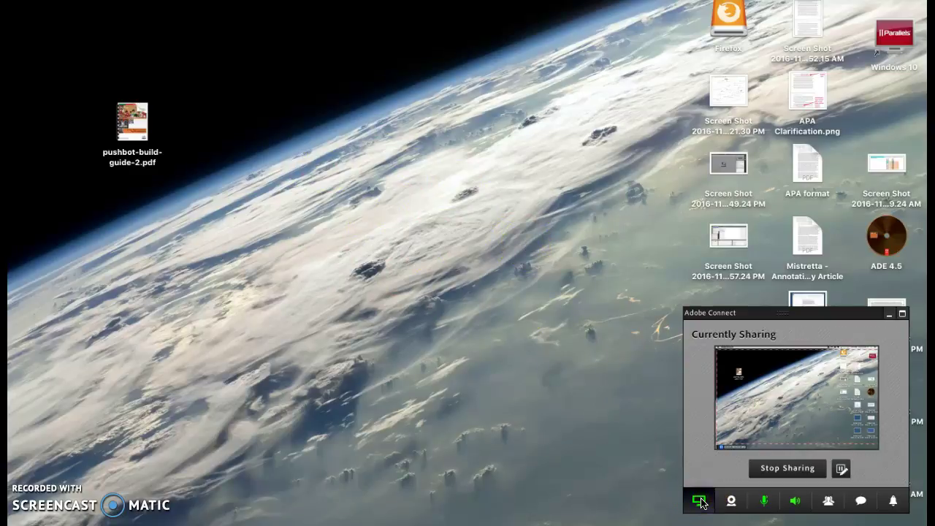
pyautogui.click(780, 470)
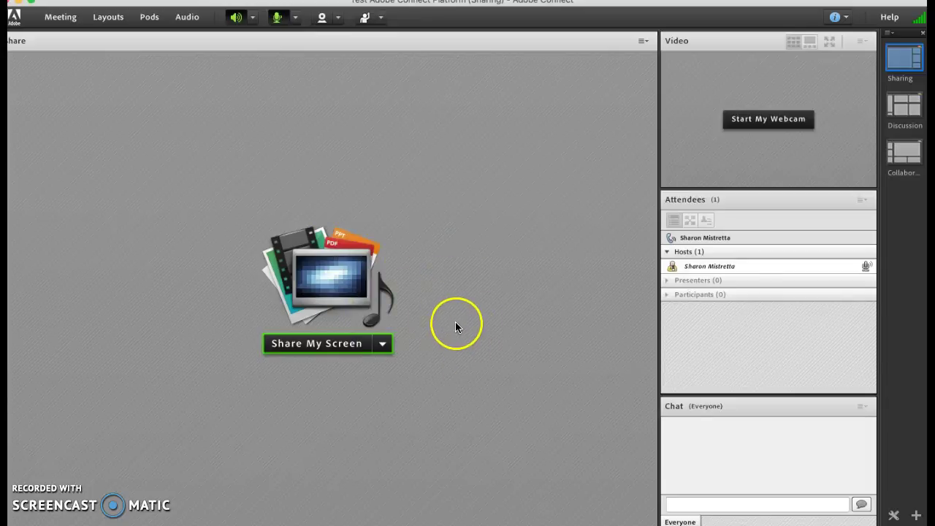
# Switch the room to the Collaboration layout and look over the meeting commands, including Record Meeting
pyautogui.click(901, 157)
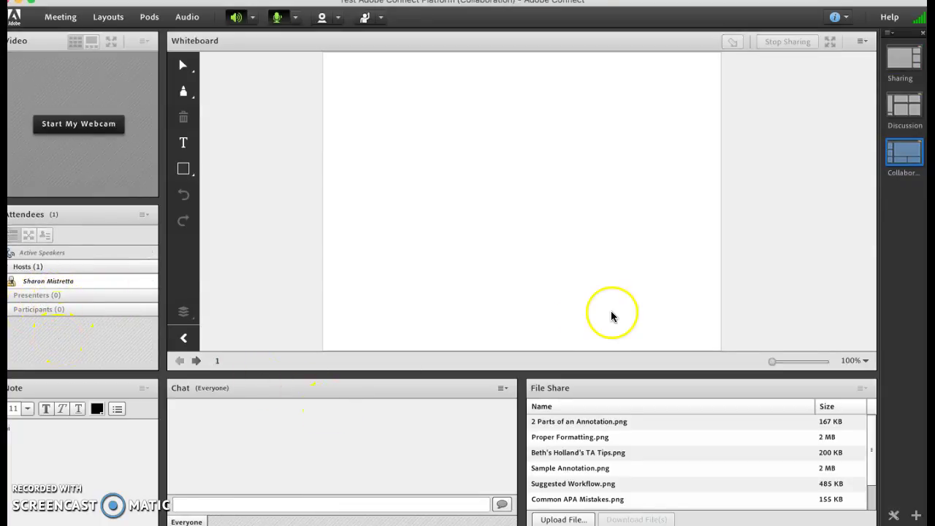
pyautogui.click(61, 16)
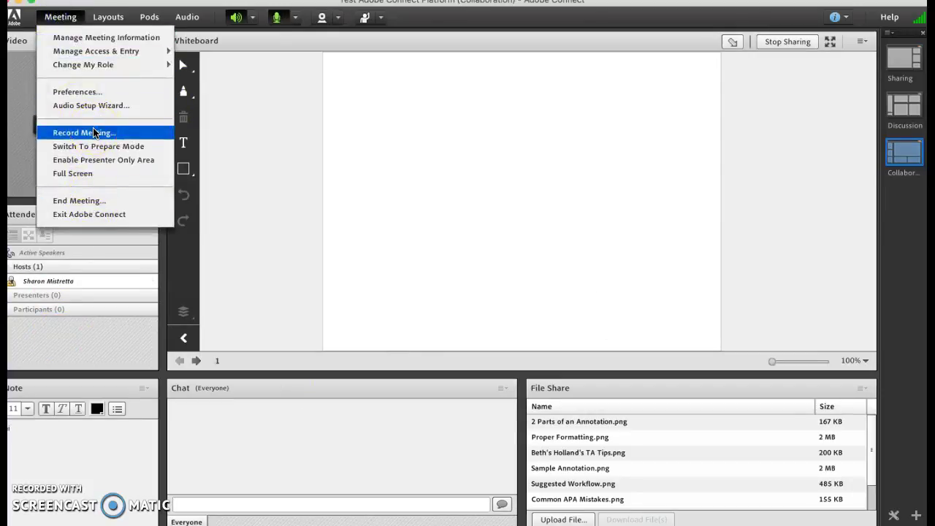
pyautogui.click(52, 16)
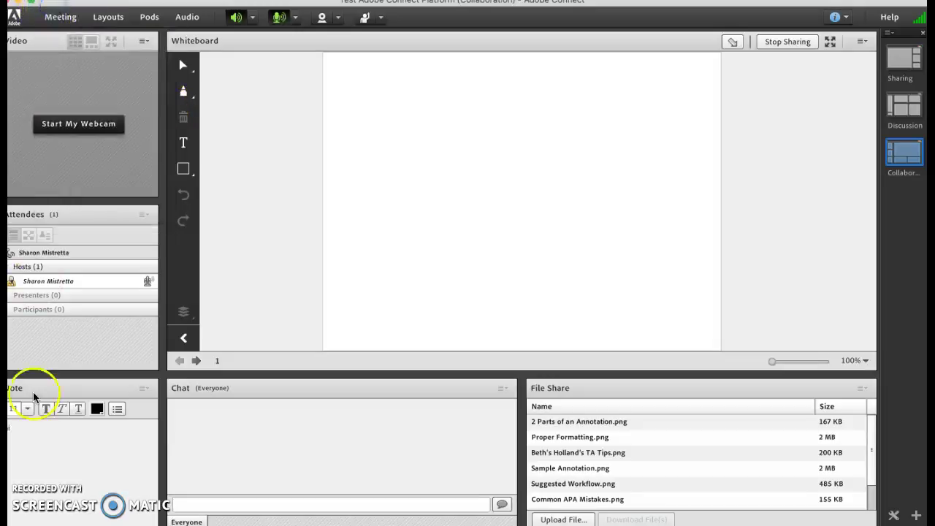